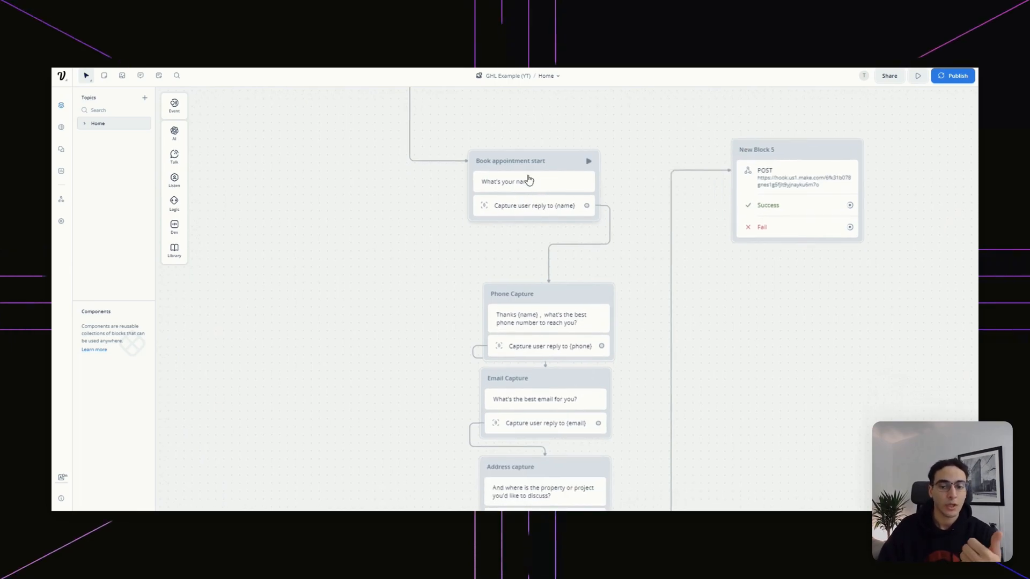
Bring the Start node into view and add a new text step to the canvas
scroll(713, 315, down, 5)
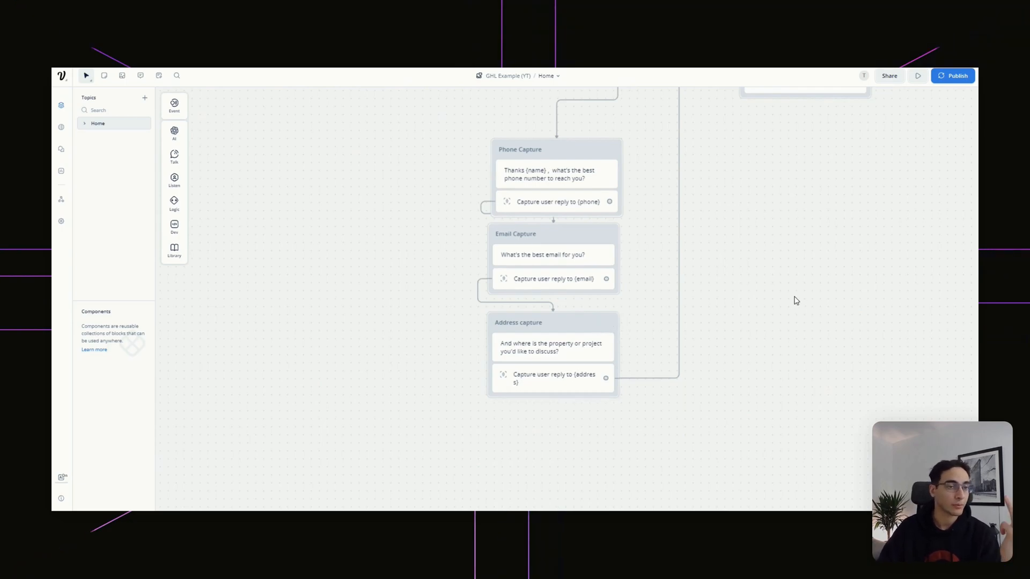
drag(822, 281, 813, 372)
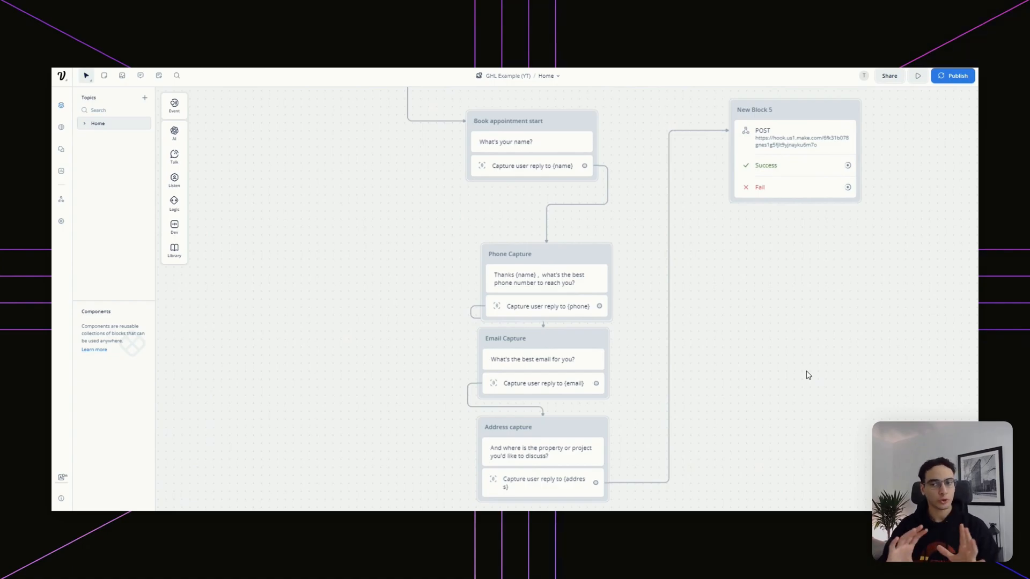
drag(503, 98, 466, 255)
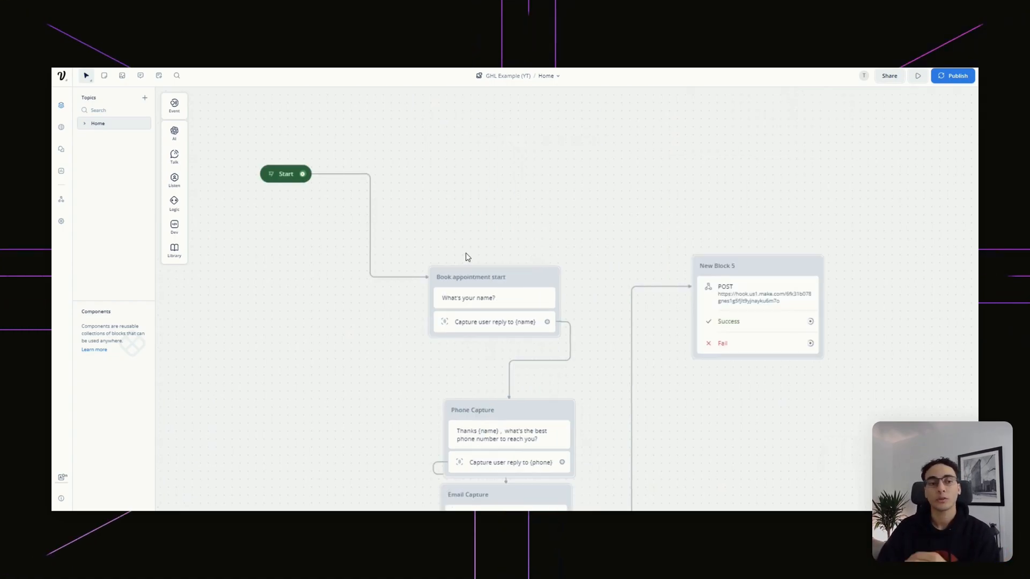
drag(492, 237, 443, 268)
mouse_move(180, 160)
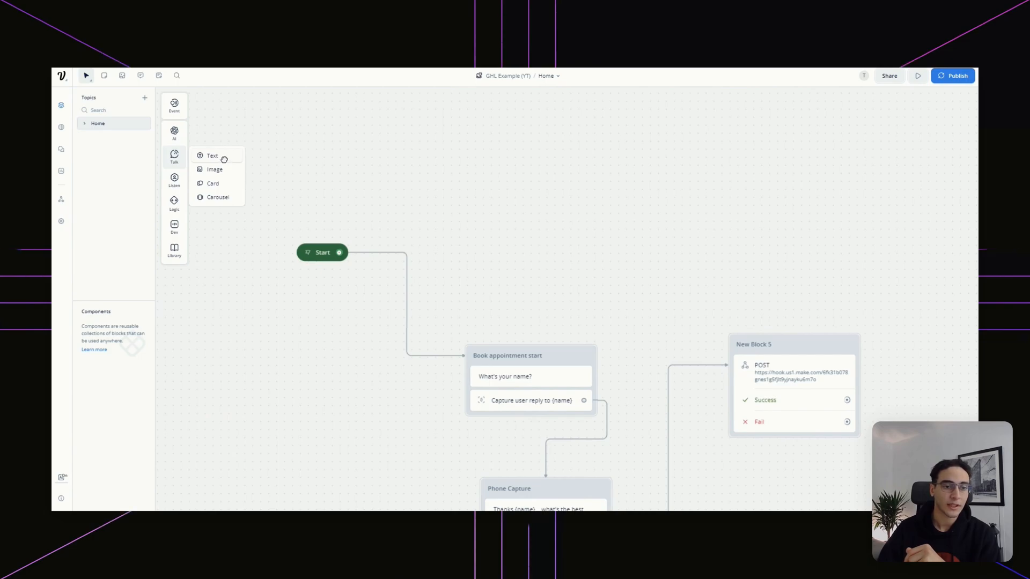
drag(502, 156, 502, 161)
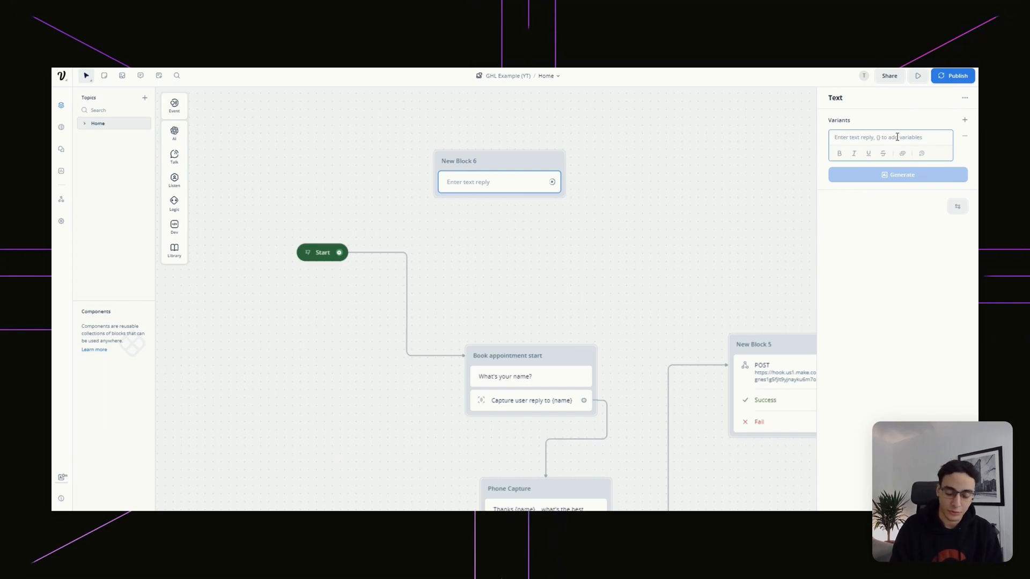
Enter the question 'What is your zipcode?' and add a Capture step below it
text(What )
text(is yuor)
key(BackSpace)
key(BackSpace)
text(our zipcode?)
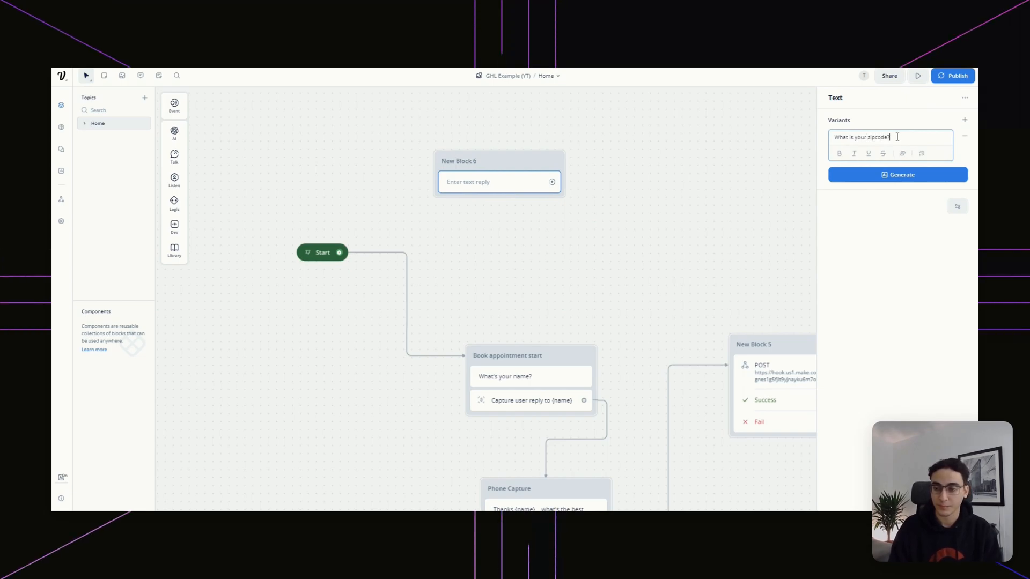
click(648, 225)
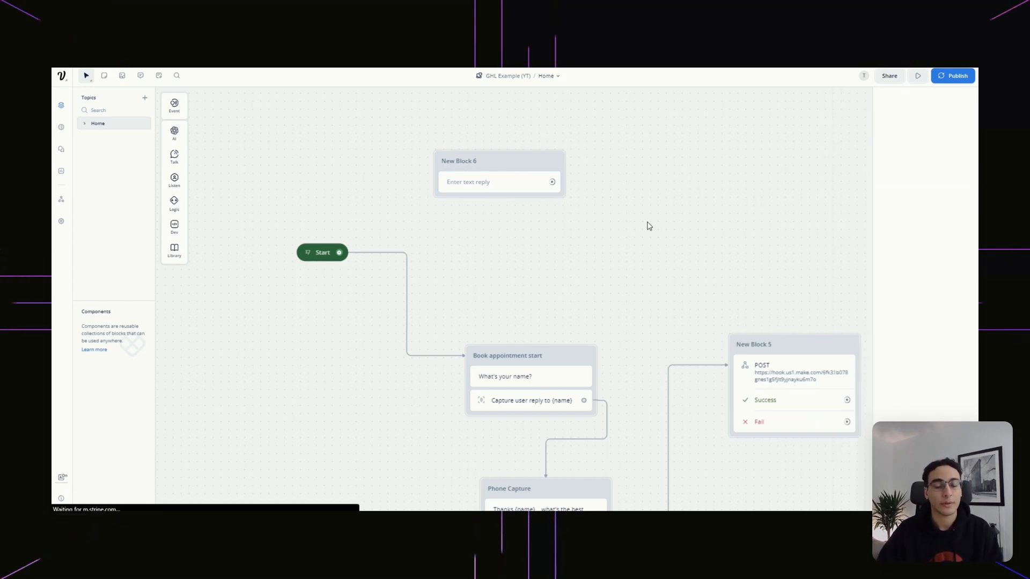
mouse_move(177, 188)
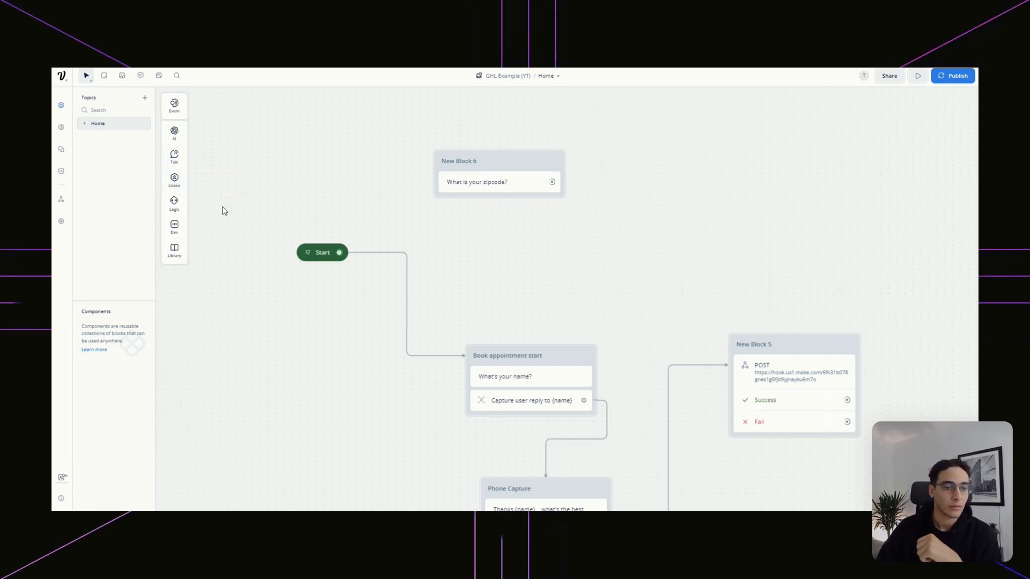
drag(292, 204, 496, 206)
Keep capturing the entire user reply, then start creating a new entity for zipcodes
click(877, 137)
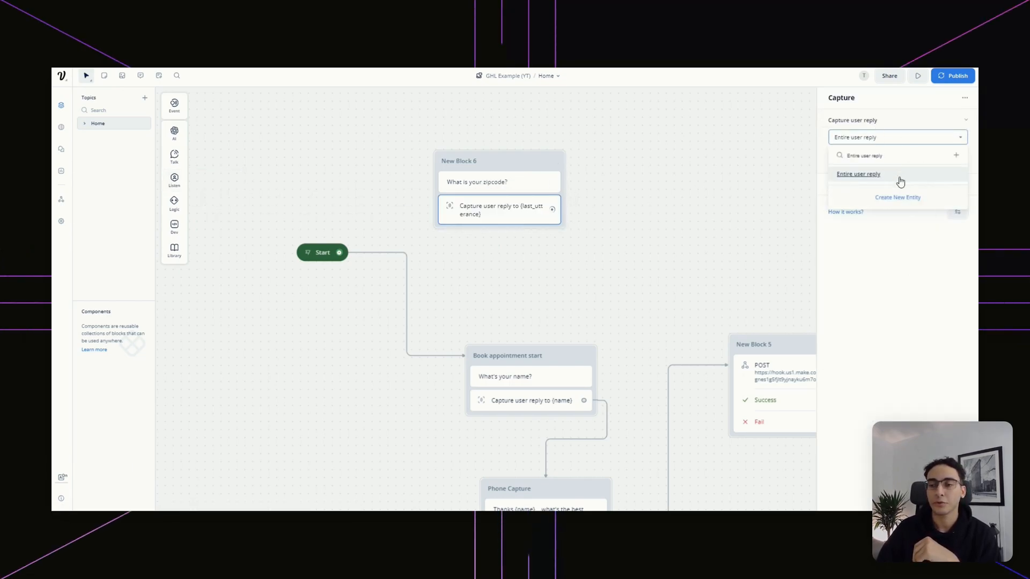
click(900, 181)
click(901, 138)
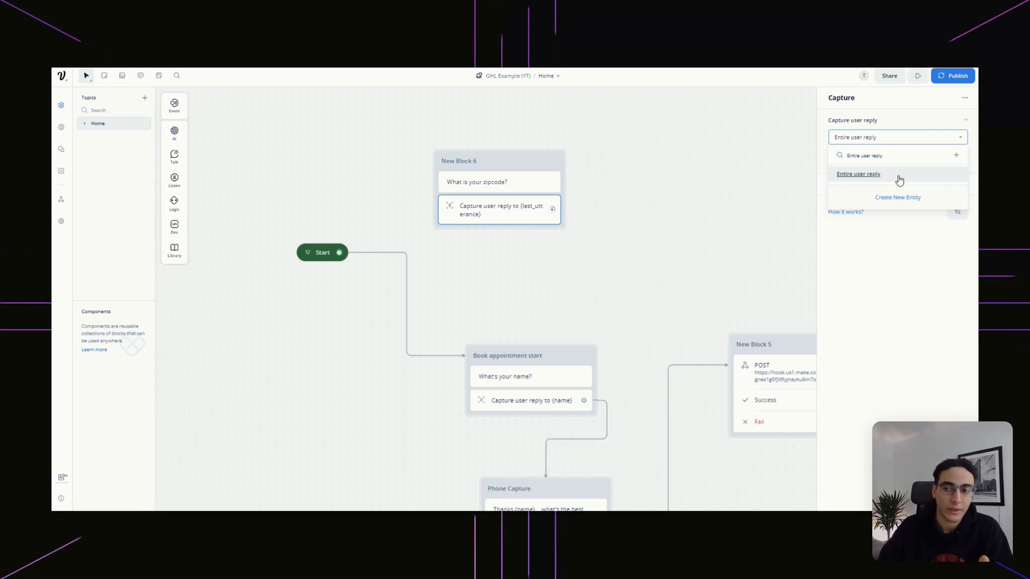
click(900, 198)
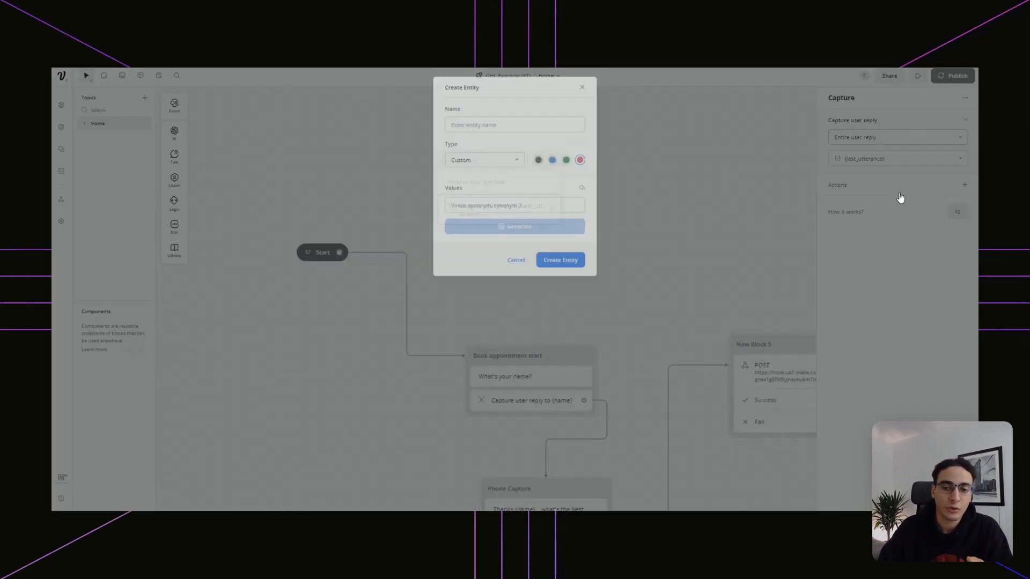
click(511, 123)
text(Zipcode)
click(494, 156)
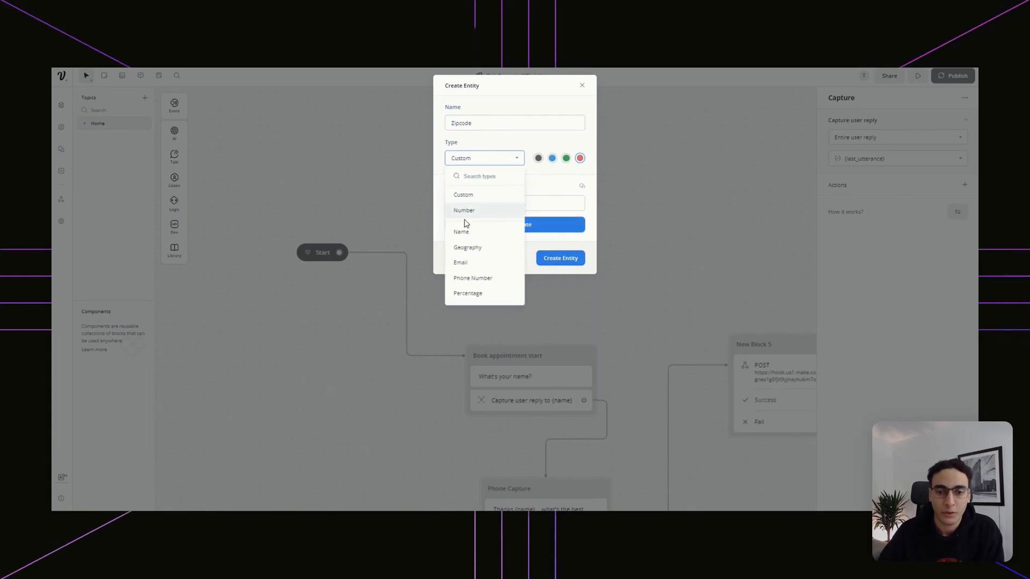
scroll(483, 212, down, 5)
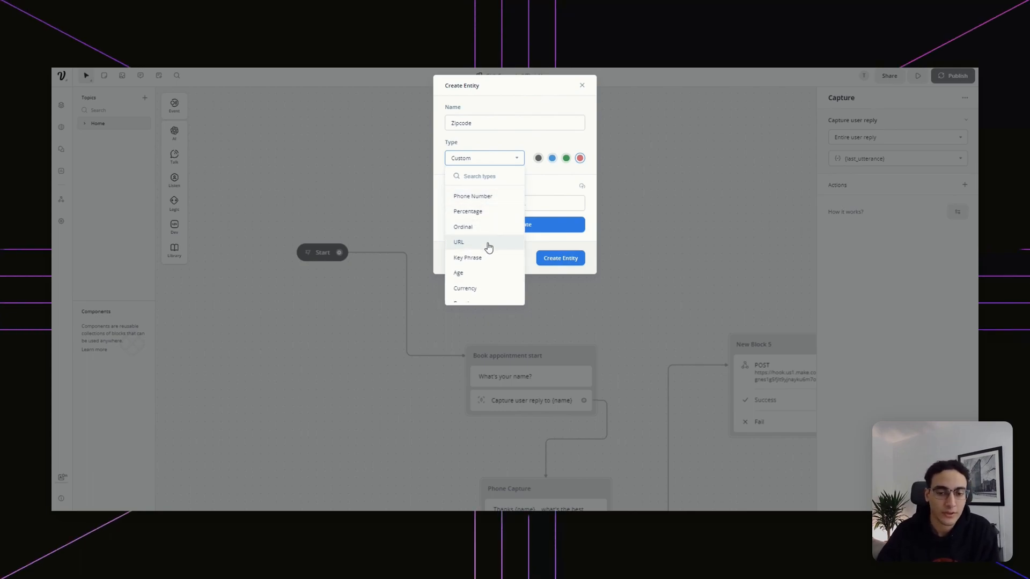
scroll(487, 241, down, 2)
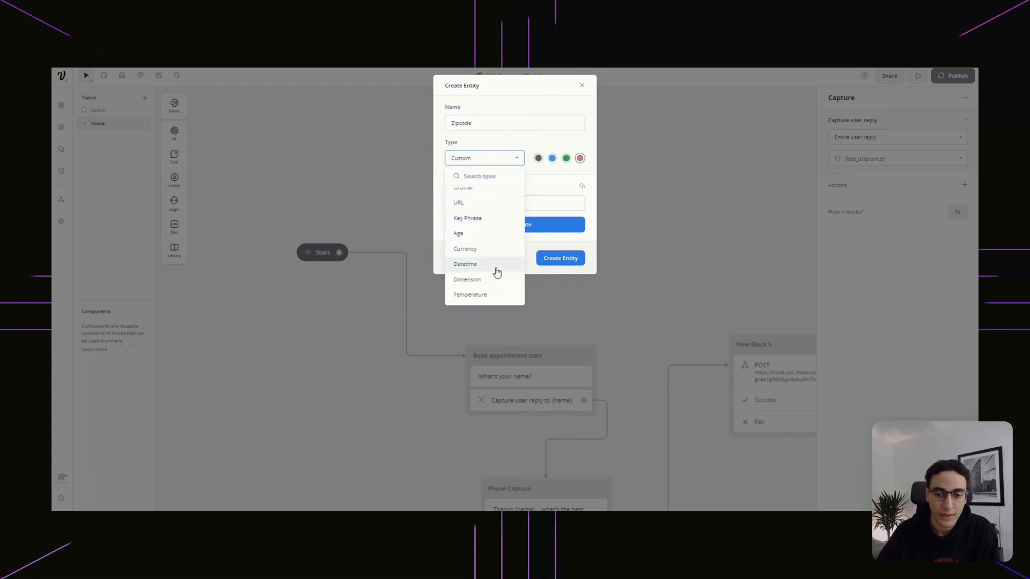
scroll(495, 272, up, 3)
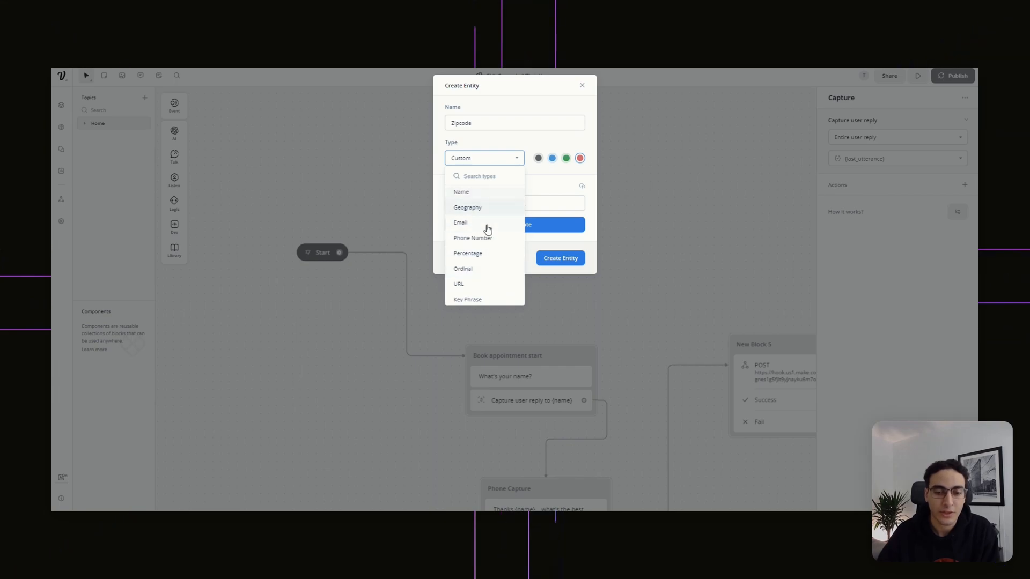
scroll(489, 263, up, 1)
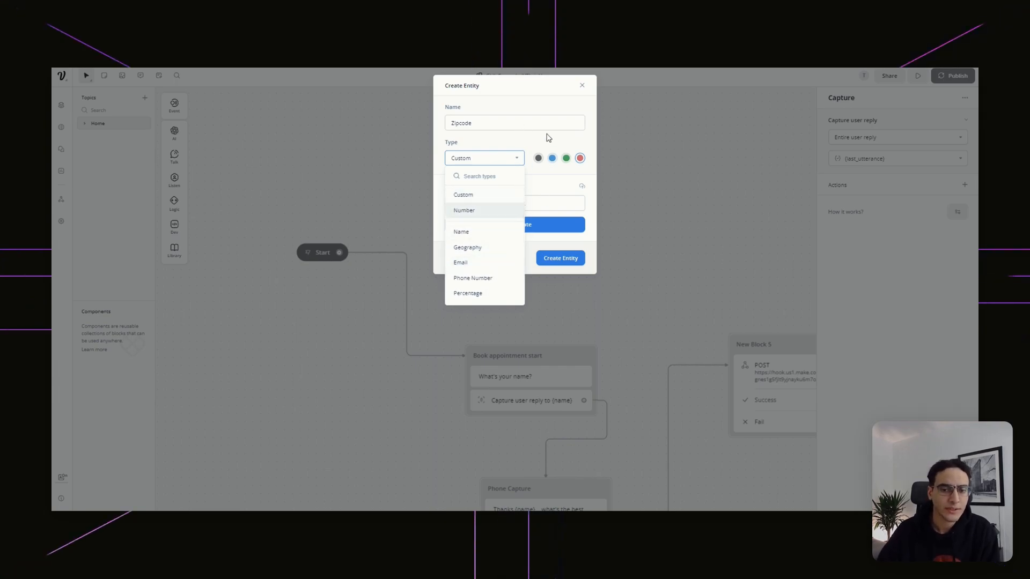
click(555, 171)
click(522, 260)
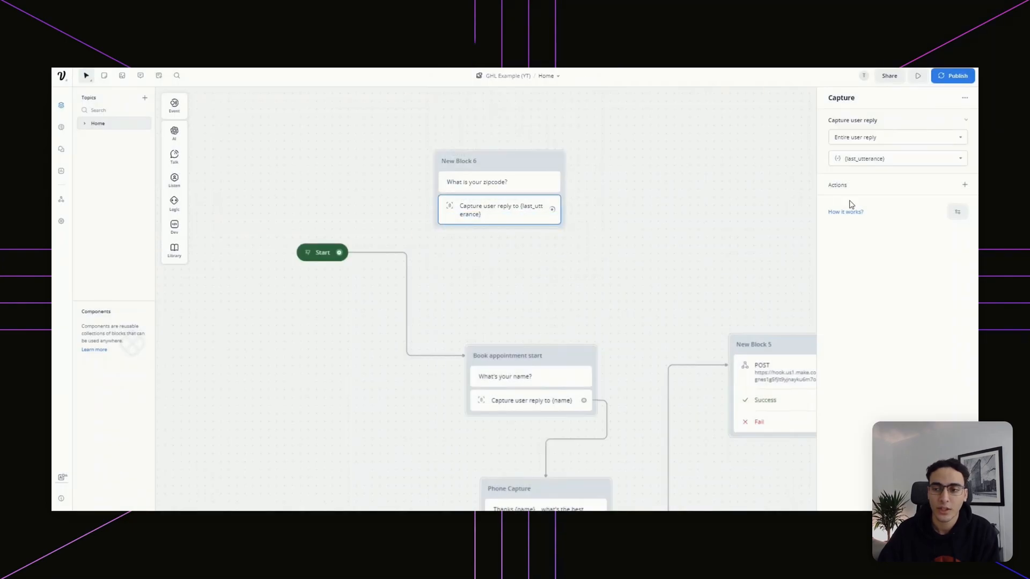
Store the captured reply in a newly created {zipcode} variable
click(914, 161)
drag(843, 169, 836, 169)
click(904, 159)
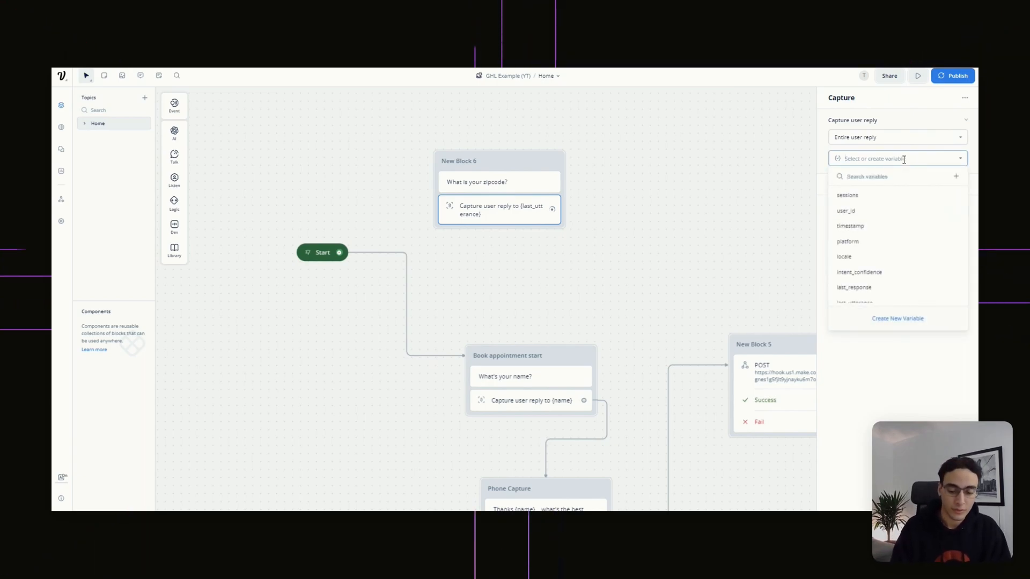
text(zipcode)
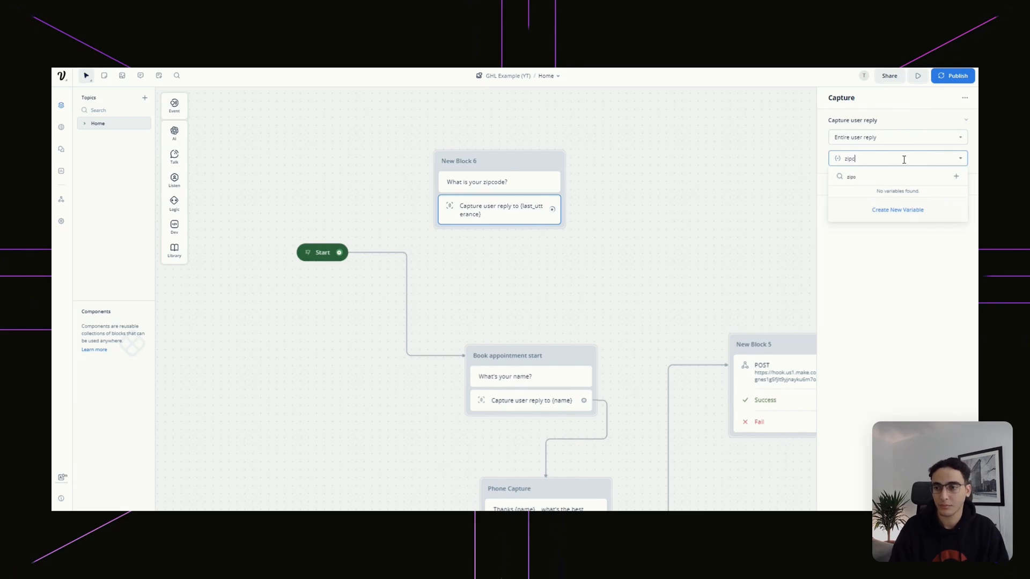
click(917, 213)
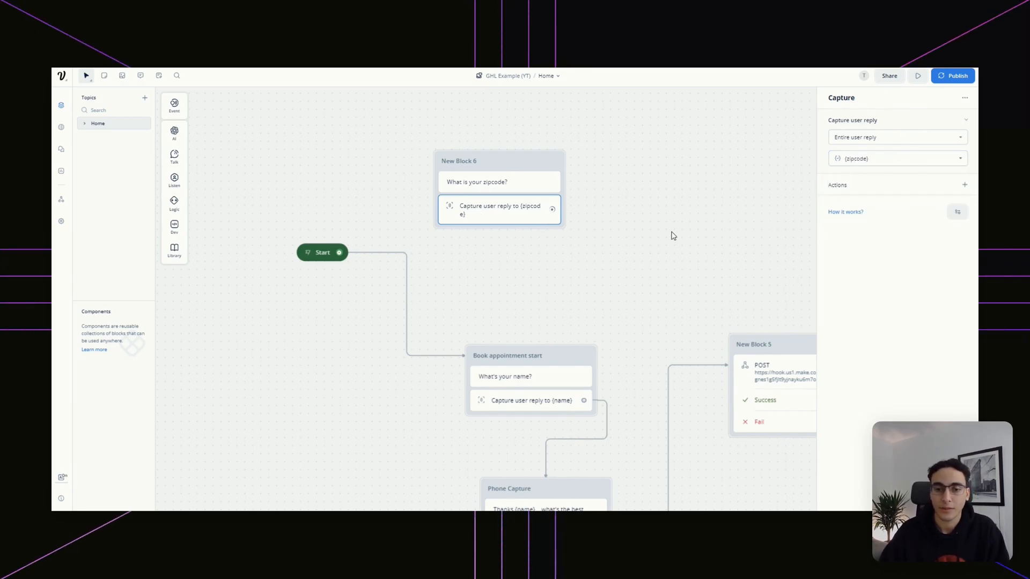
Connect the Start node to New Block 6 and move the block further right
drag(339, 252, 455, 175)
drag(692, 223, 559, 271)
drag(468, 294, 533, 304)
drag(463, 220, 562, 227)
click(237, 313)
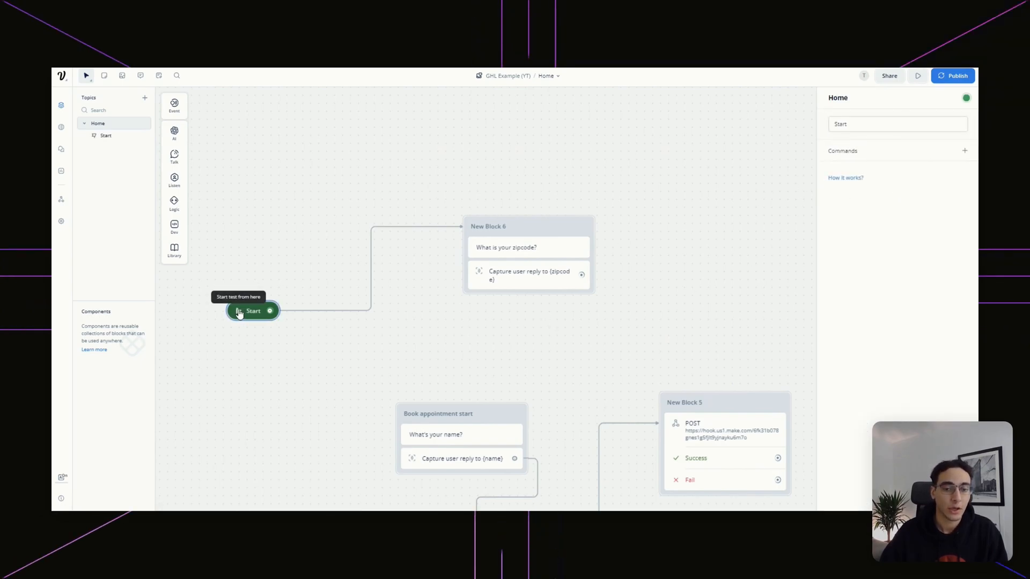
Run a test from the Start node and review the assistant training details
click(239, 310)
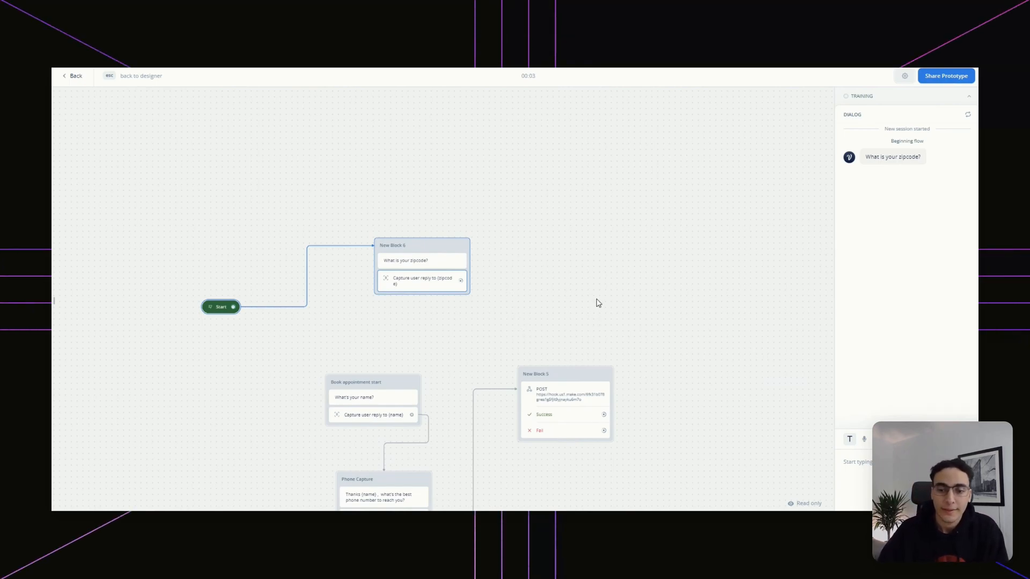
click(961, 98)
scroll(717, 160, down, 5)
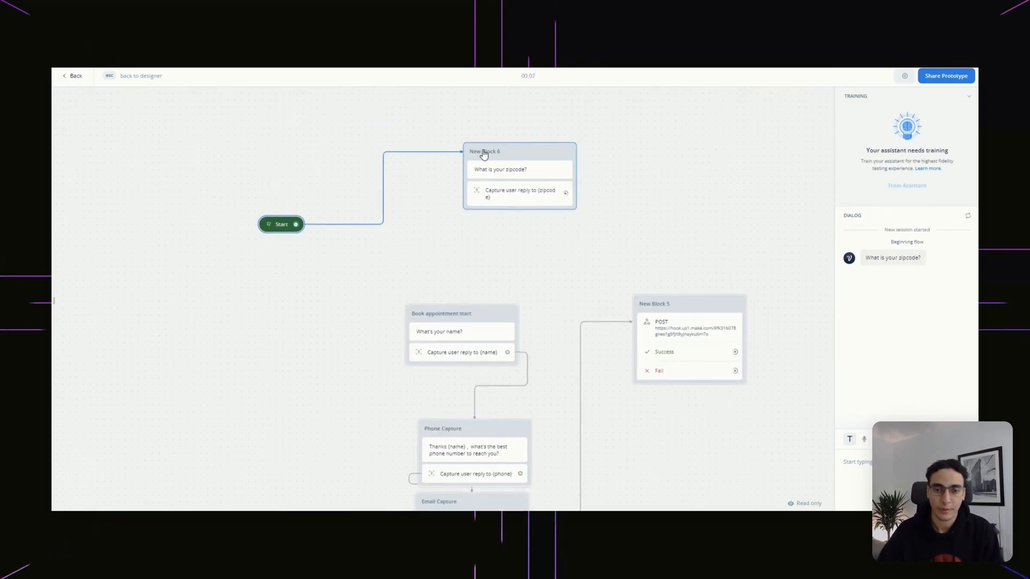
scroll(547, 378, down, 3)
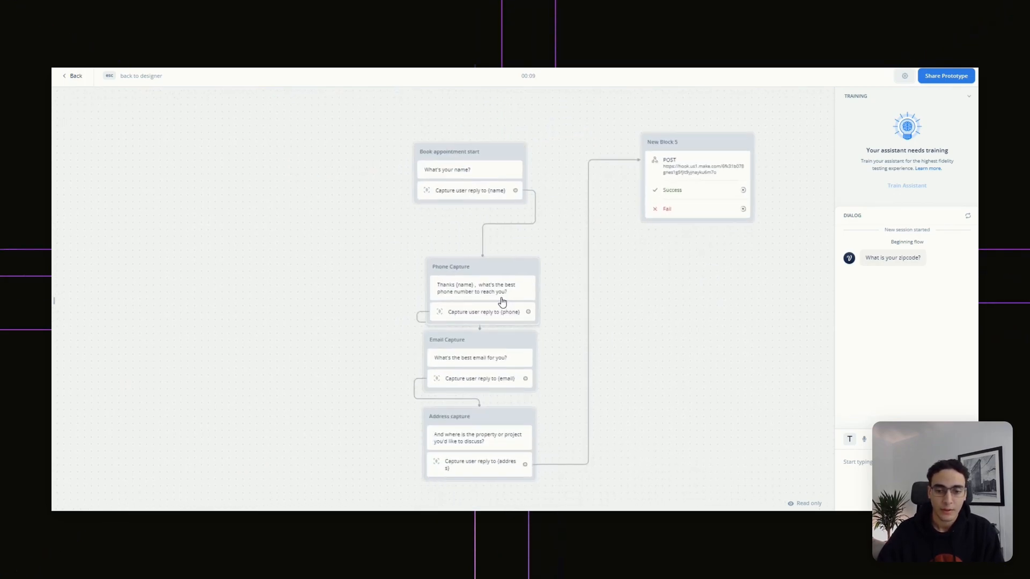
scroll(586, 351, down, 2)
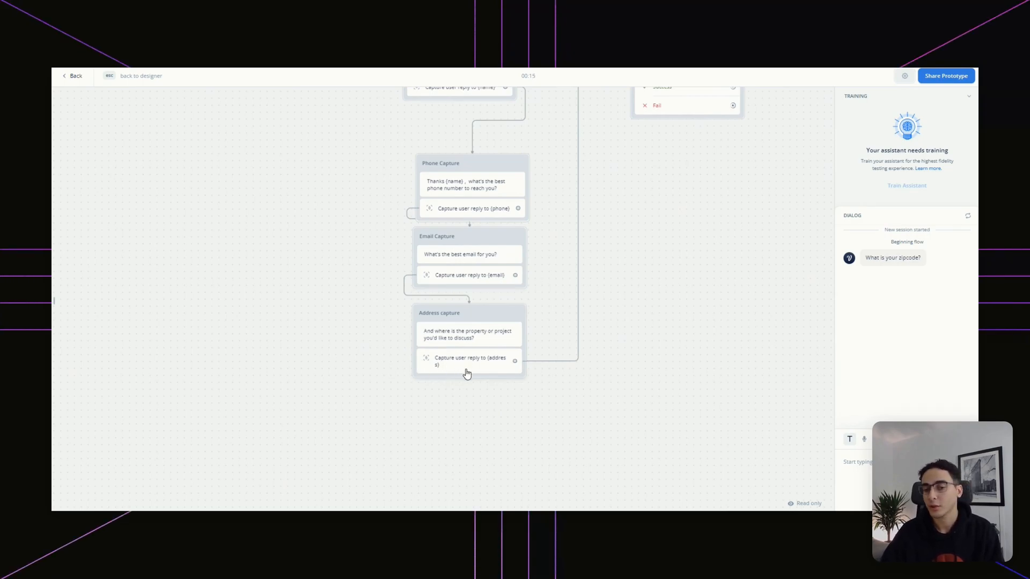
drag(631, 225, 535, 356)
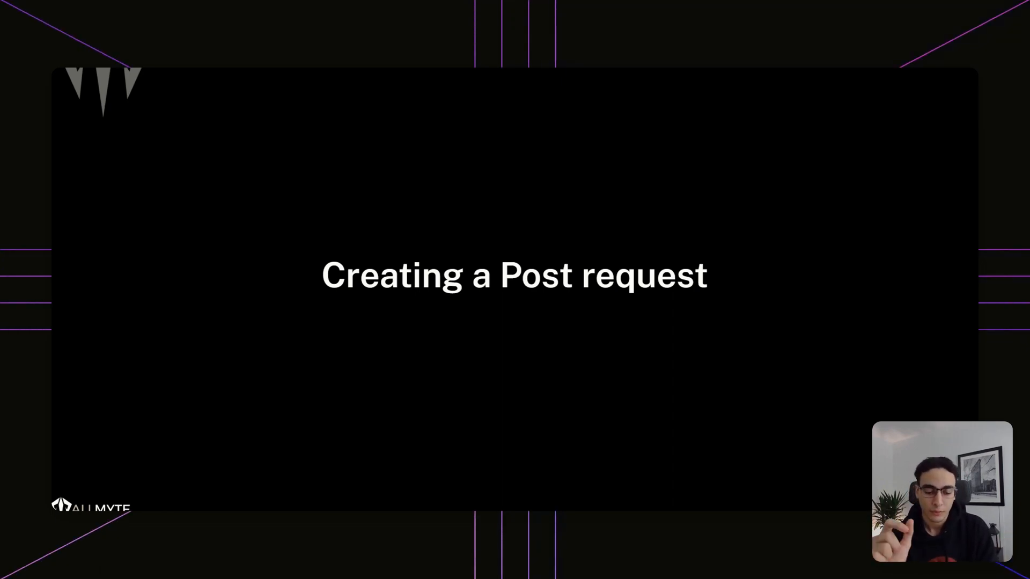
Exit the test run back to the designer canvas
key(Escape)
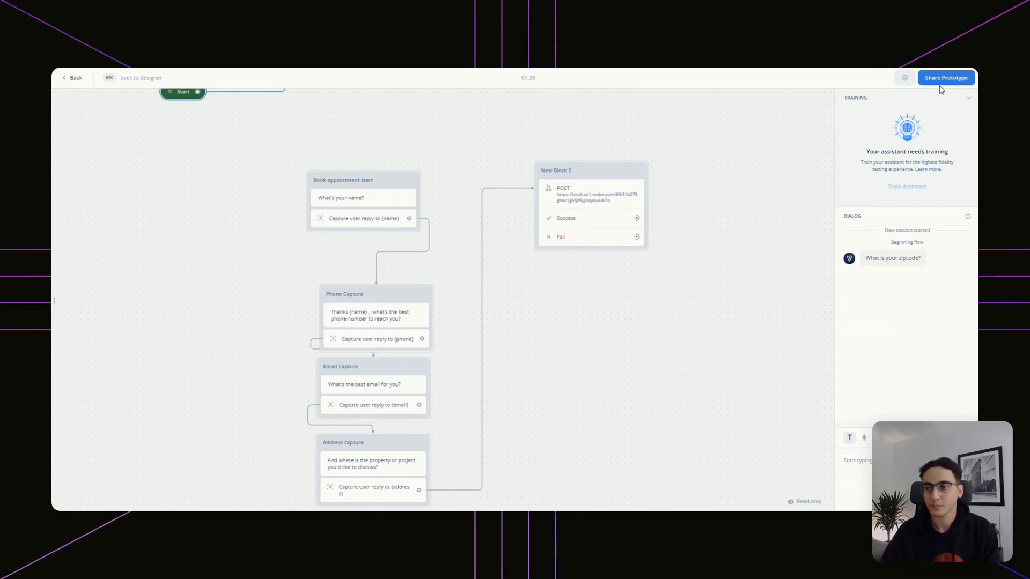
key(Escape)
scroll(485, 244, up, 3)
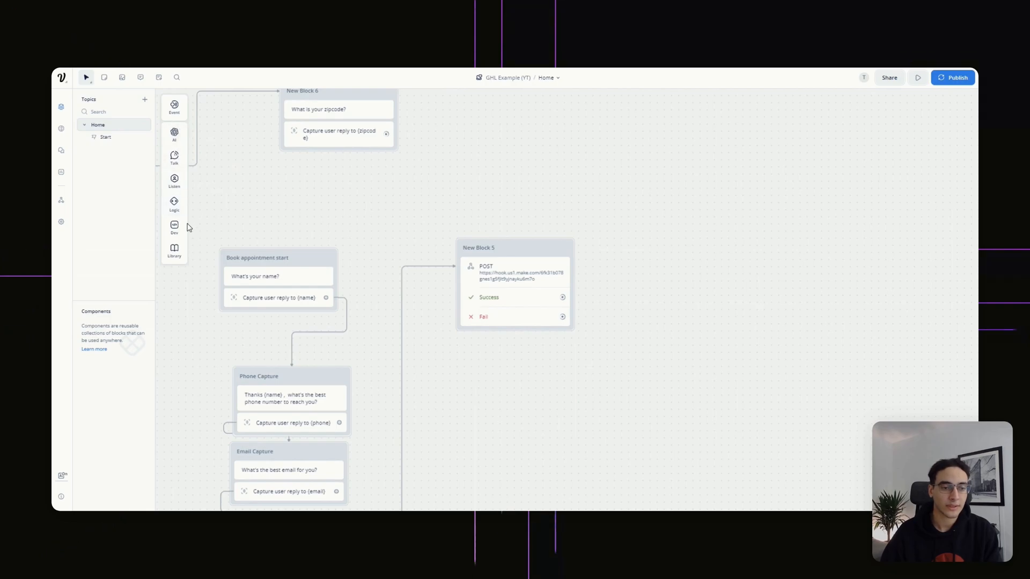
Add an API block set to POST and move New Block 7 up toward New Block 6
mouse_move(184, 240)
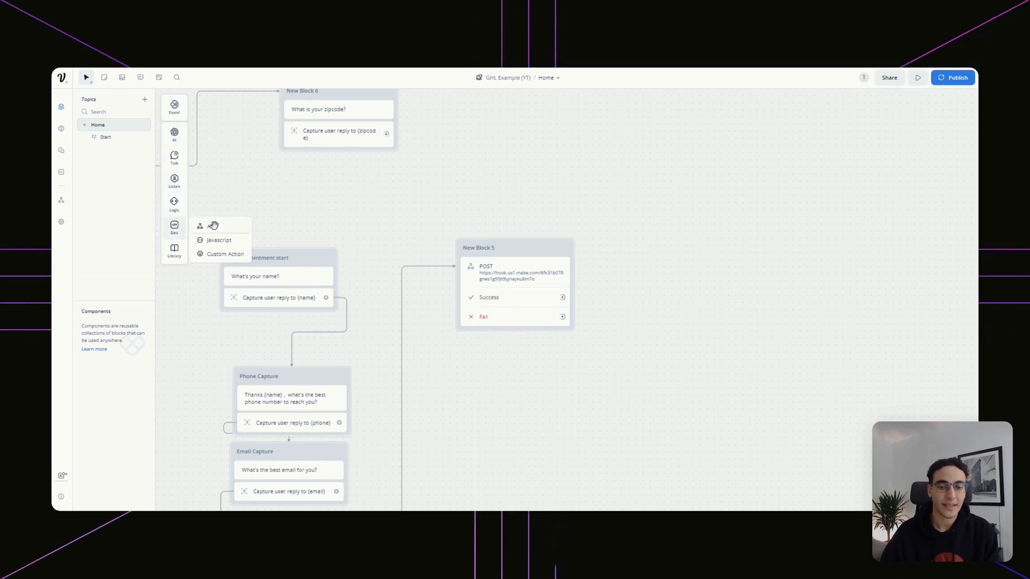
drag(214, 226, 478, 237)
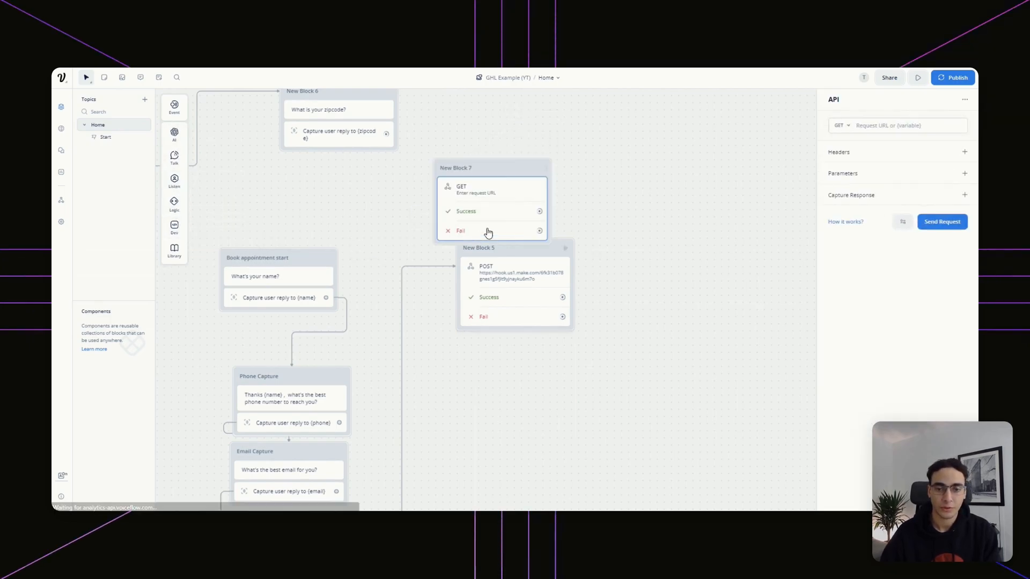
click(841, 128)
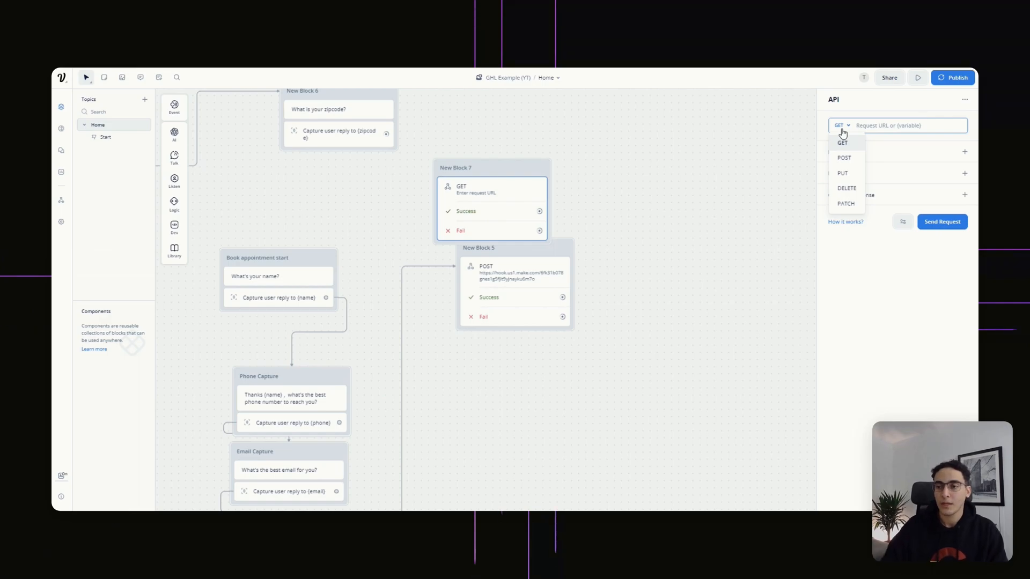
click(844, 160)
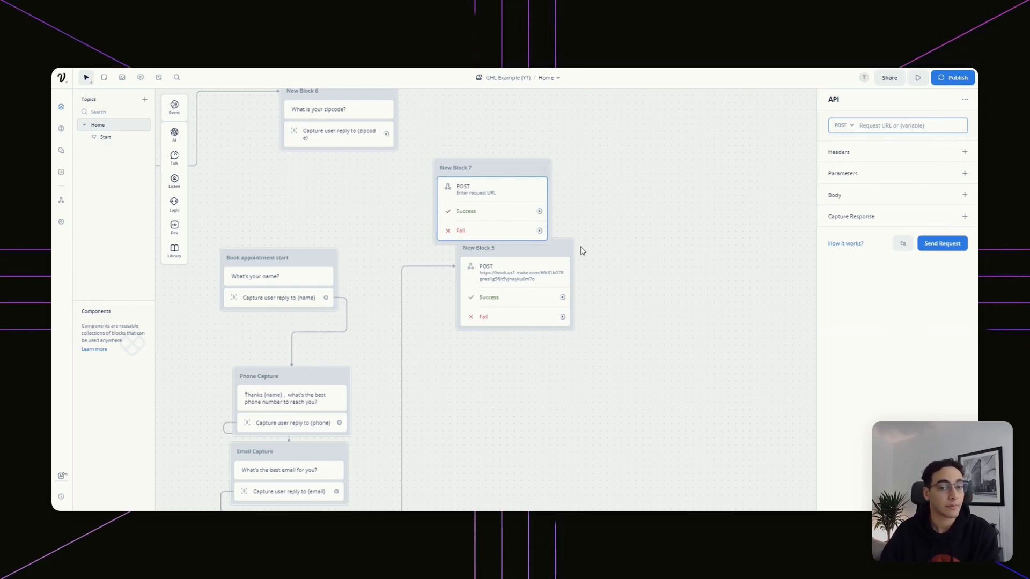
click(898, 126)
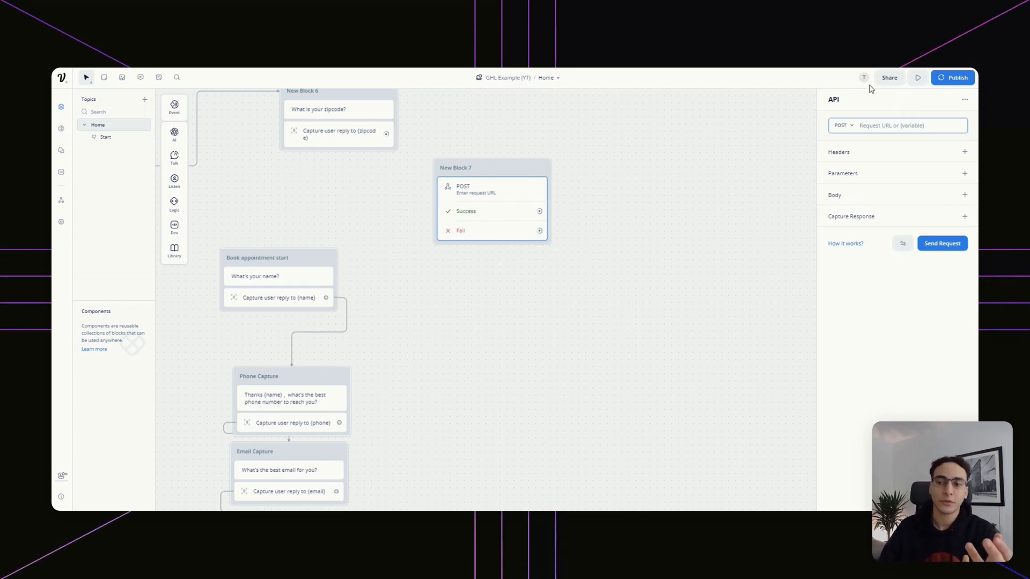
drag(616, 184, 621, 340)
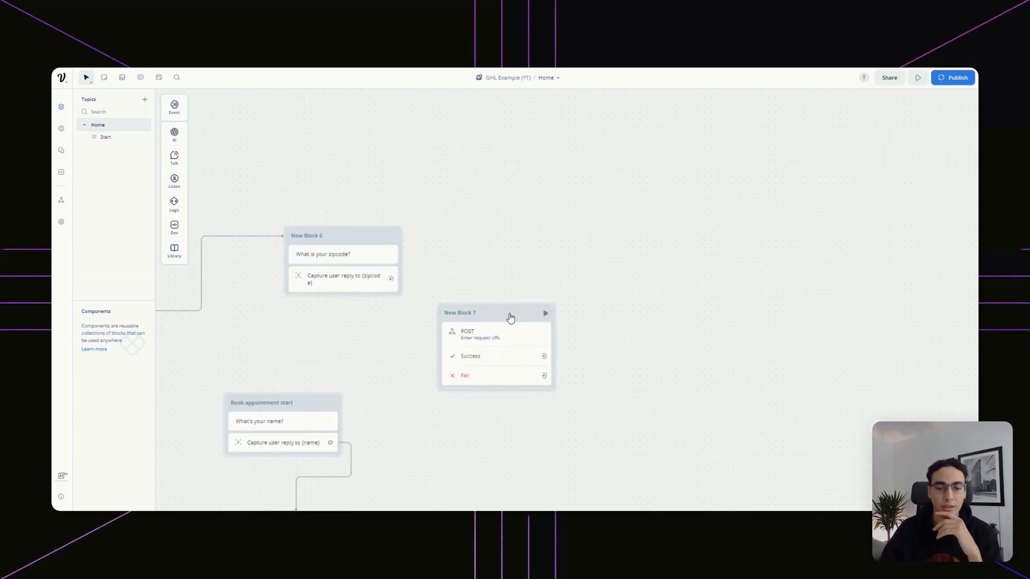
drag(510, 317, 543, 198)
Add a Zipcode body field with value {zipcode} to New Block 7's request
click(551, 206)
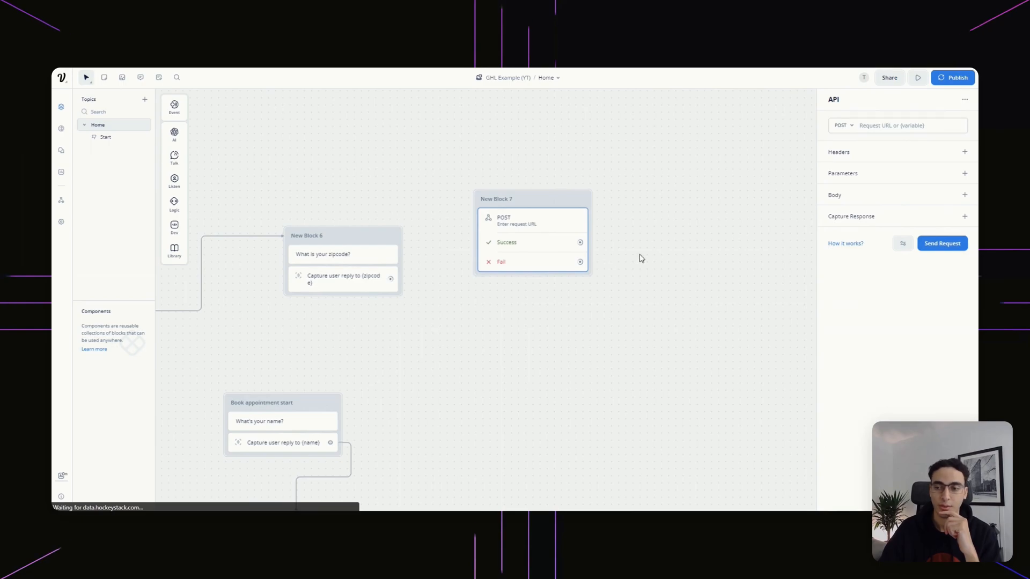
click(963, 197)
click(863, 229)
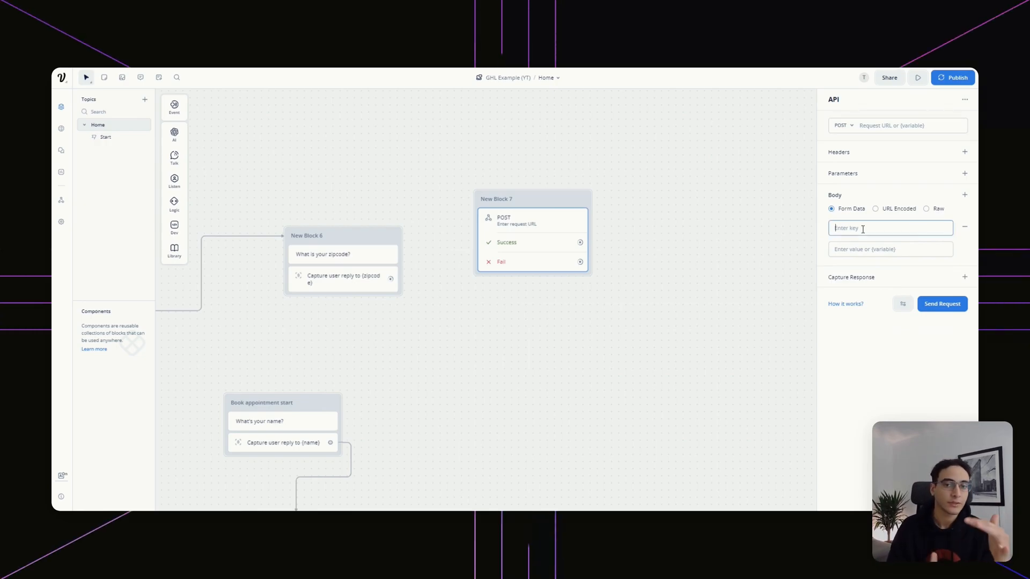
text(Zip)
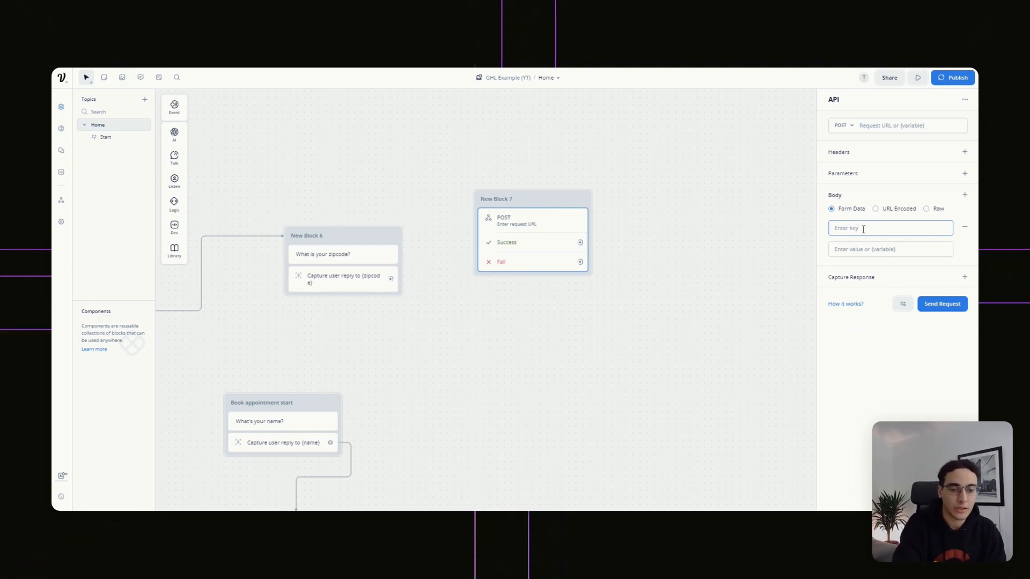
text(code)
key(Tab)
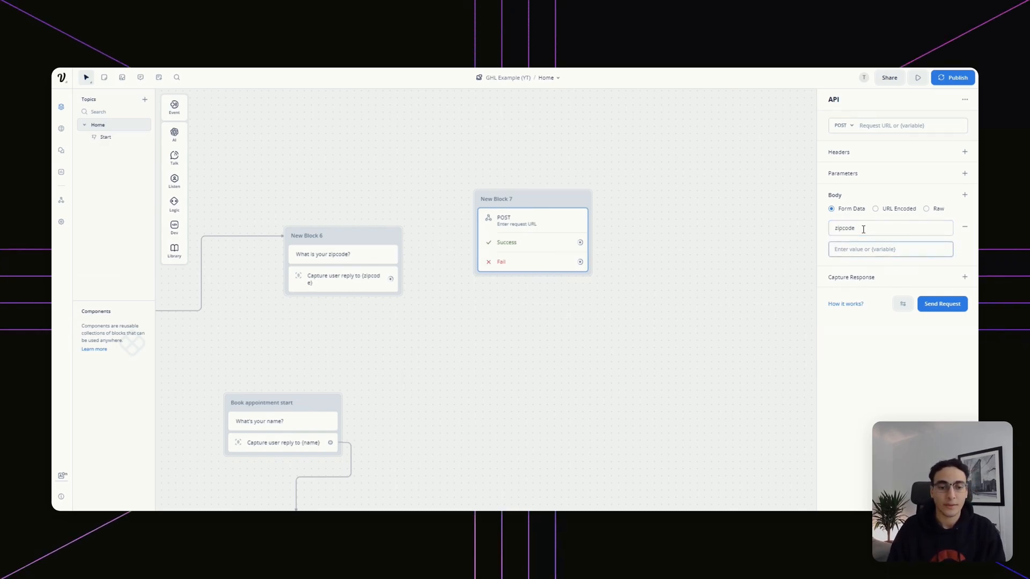
text({)
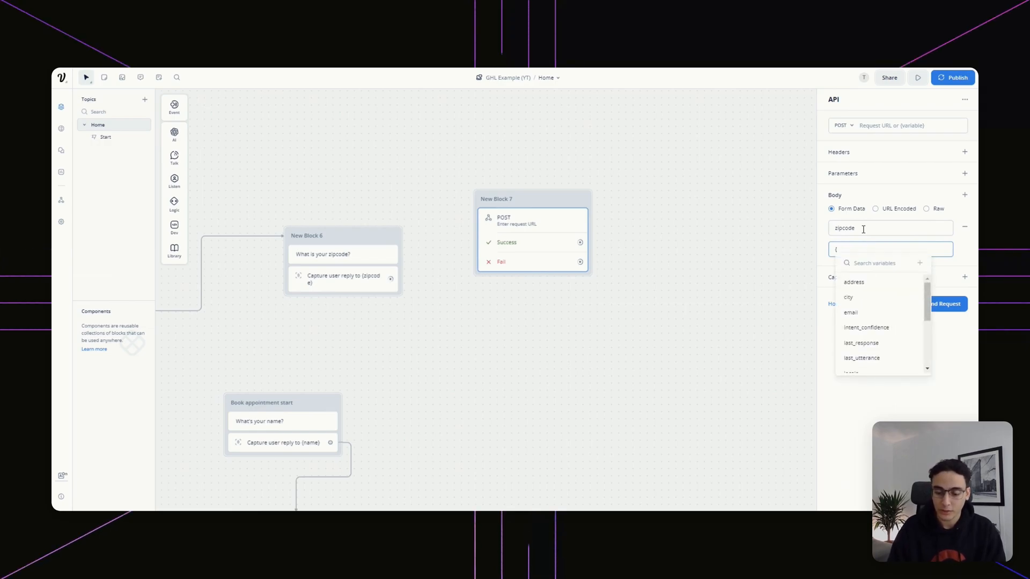
text(zip)
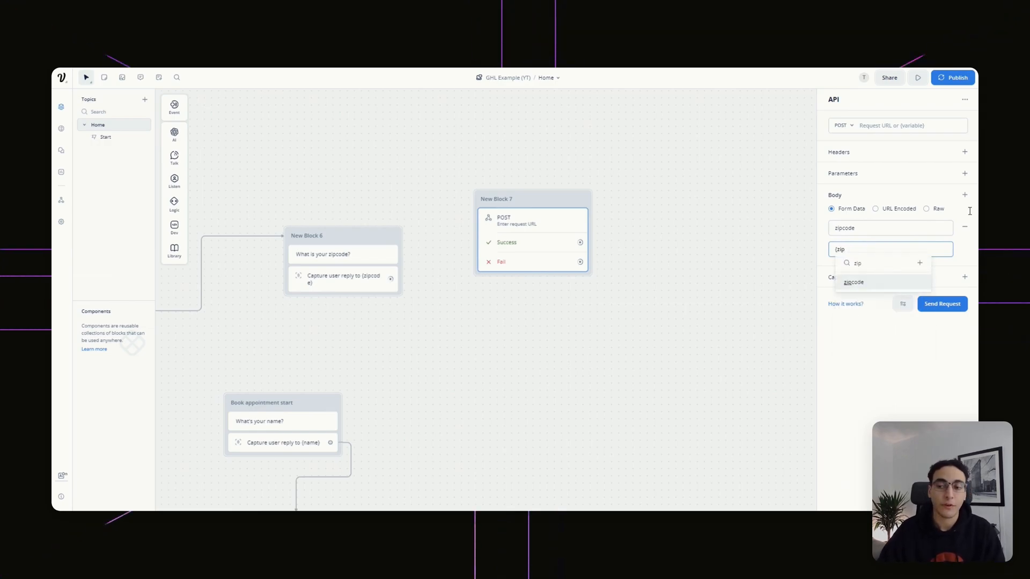
click(872, 282)
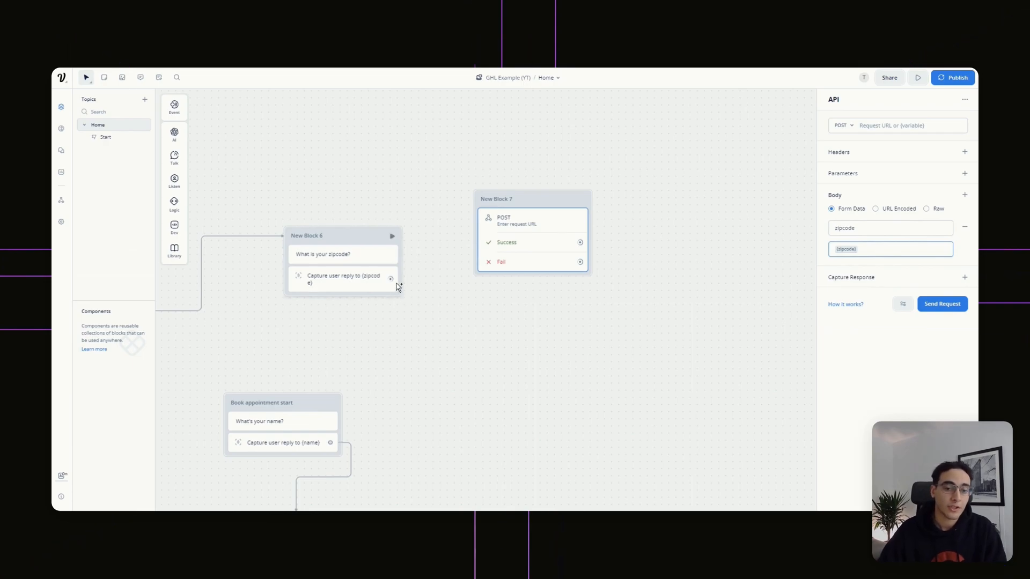
Connect New Block 6's zipcode capture to New Block 7
drag(391, 279, 504, 202)
click(897, 125)
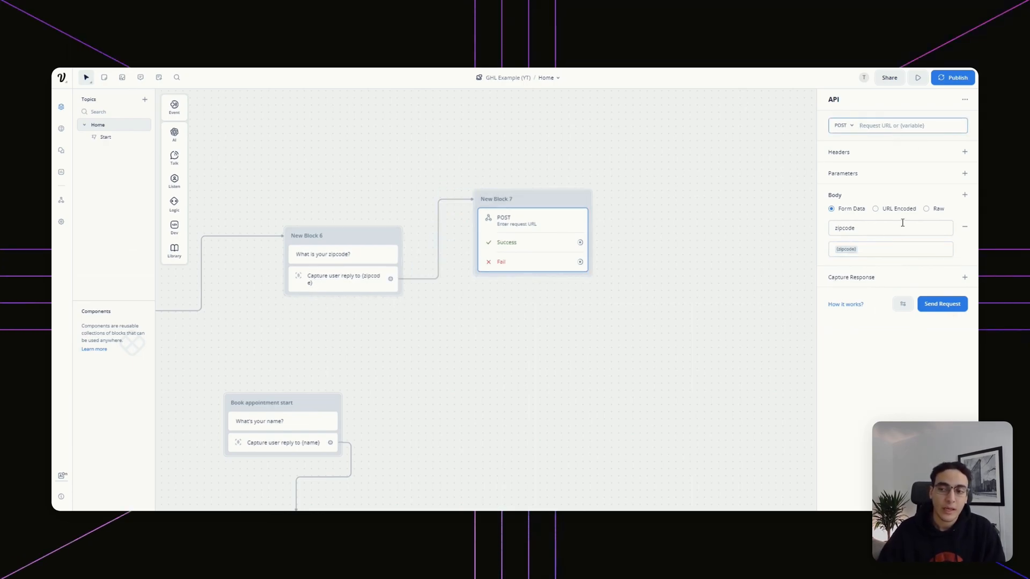
drag(481, 404, 529, 384)
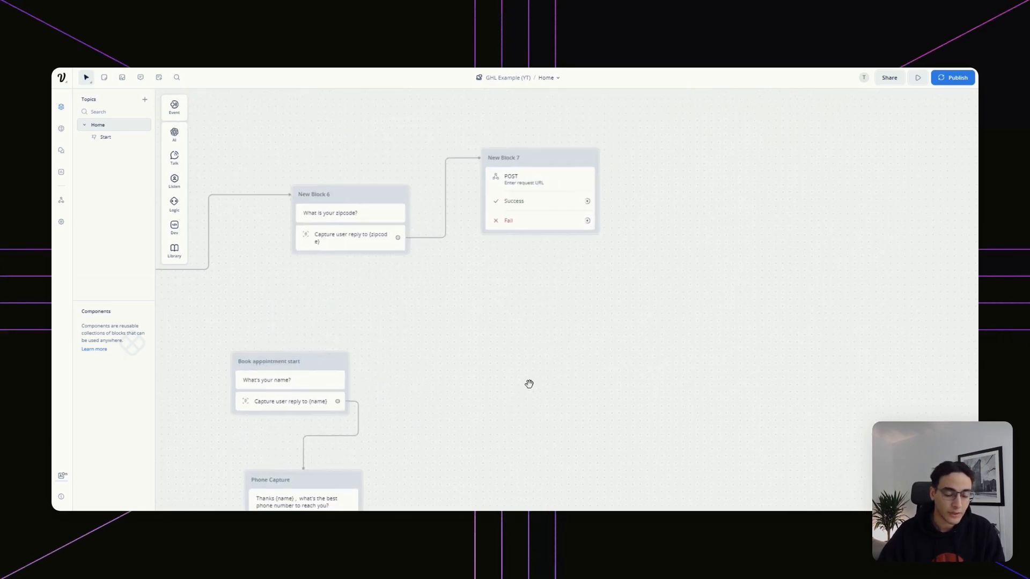
Add name={name} and phone={phone} body fields to the request
click(572, 177)
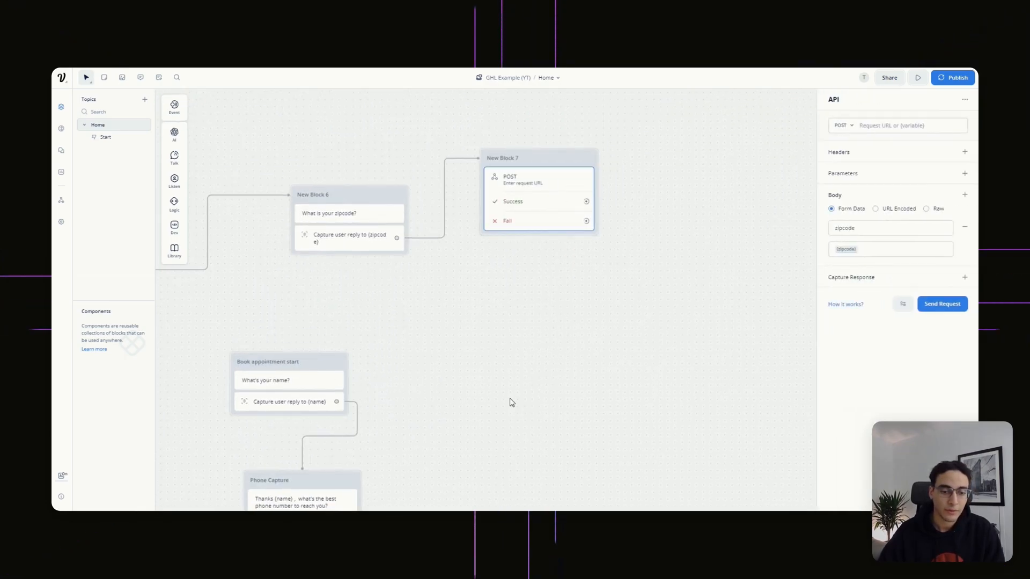
click(964, 197)
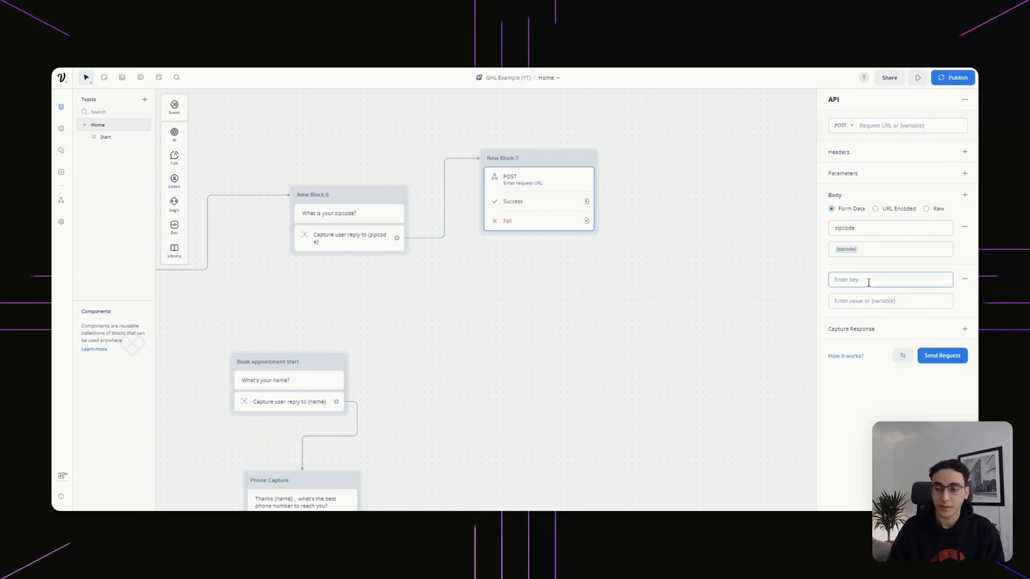
text({na)
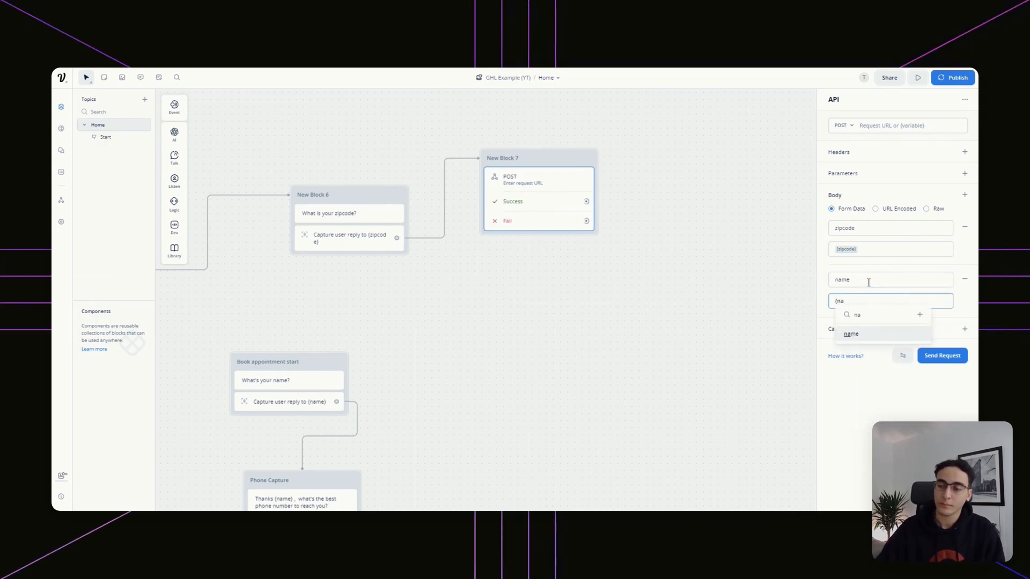
key(Return)
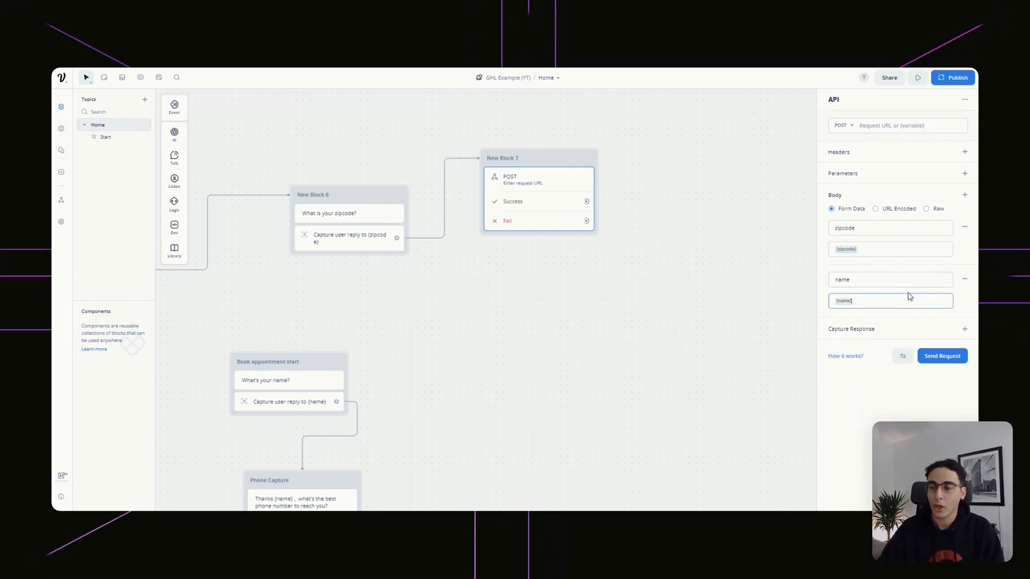
click(963, 196)
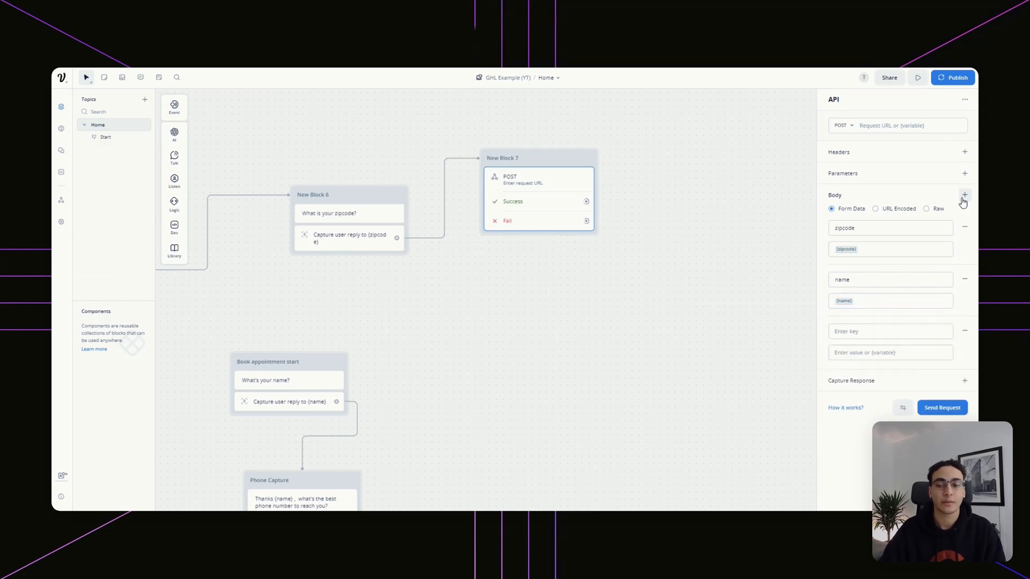
click(872, 335)
text(phone)
key(Tab)
text({phone)
key(Return)
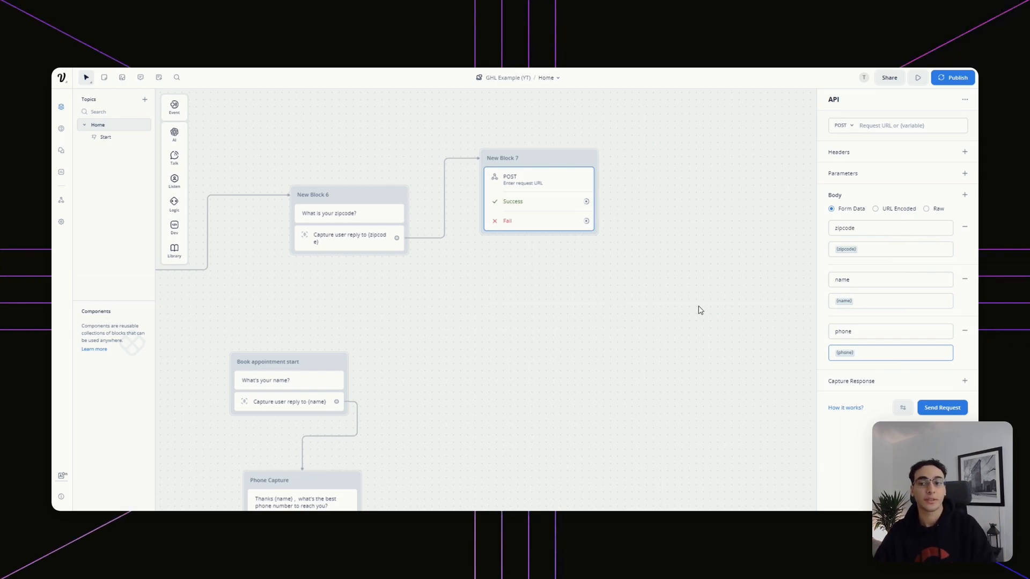
click(890, 126)
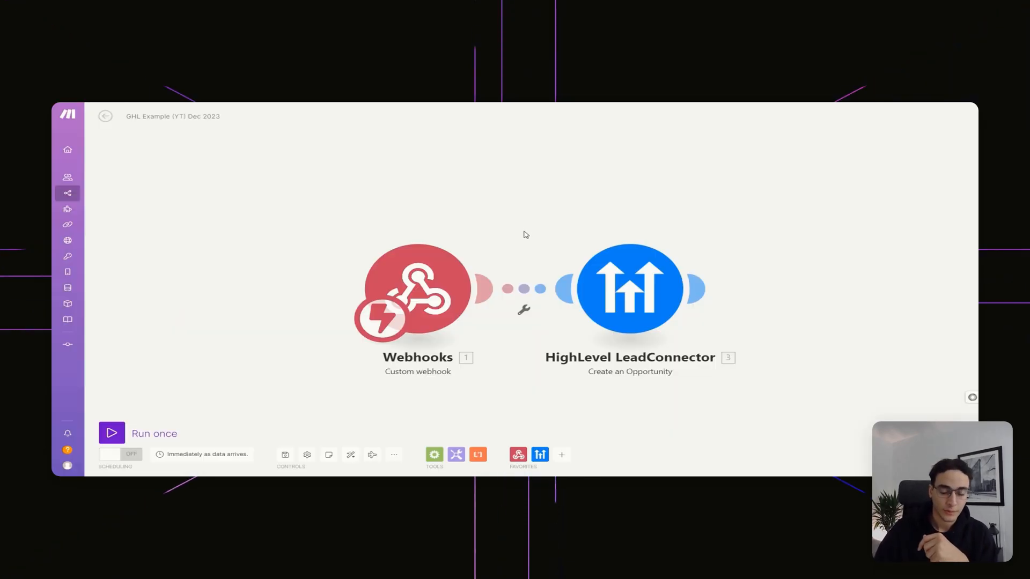
Add a Webhooks Custom webhook trigger with the GHL Example - YT hook and copy its address
drag(527, 232, 575, 233)
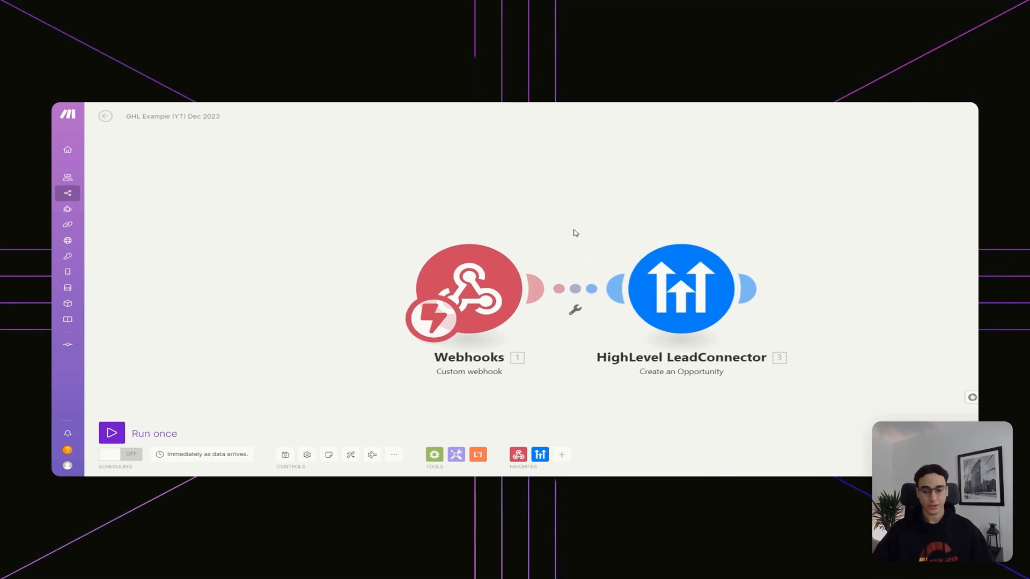
drag(466, 195, 441, 248)
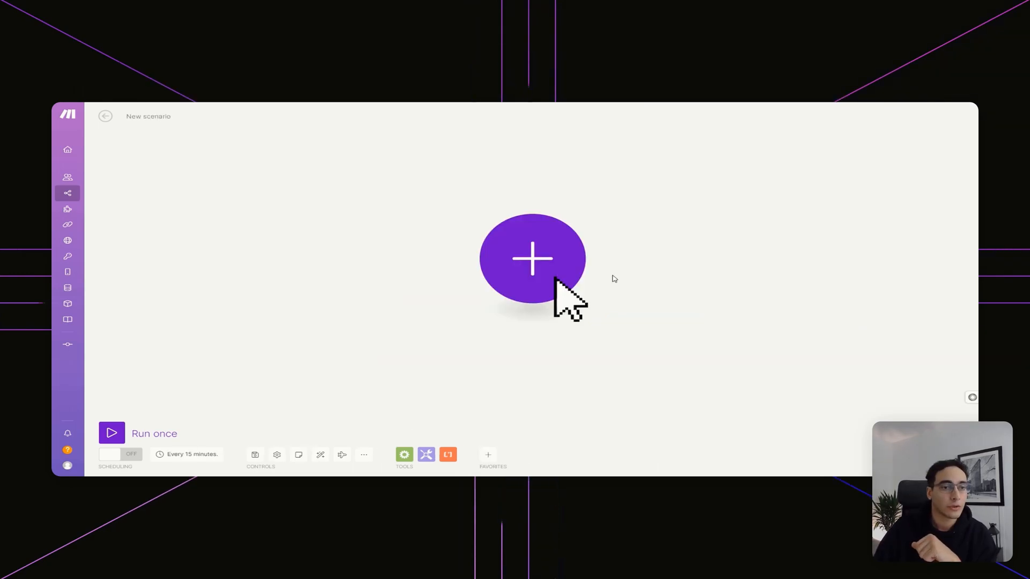
click(542, 264)
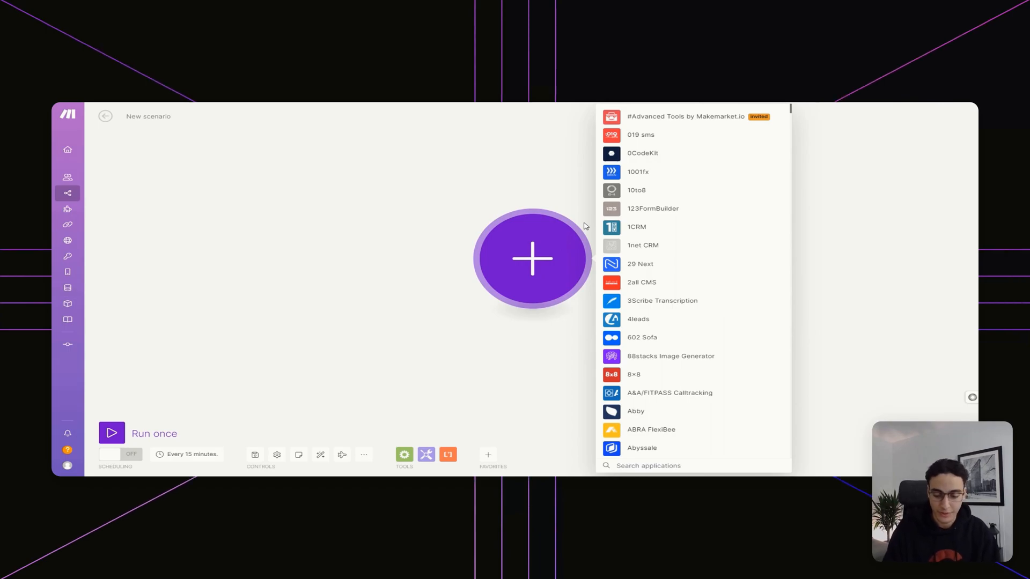
text(webhook)
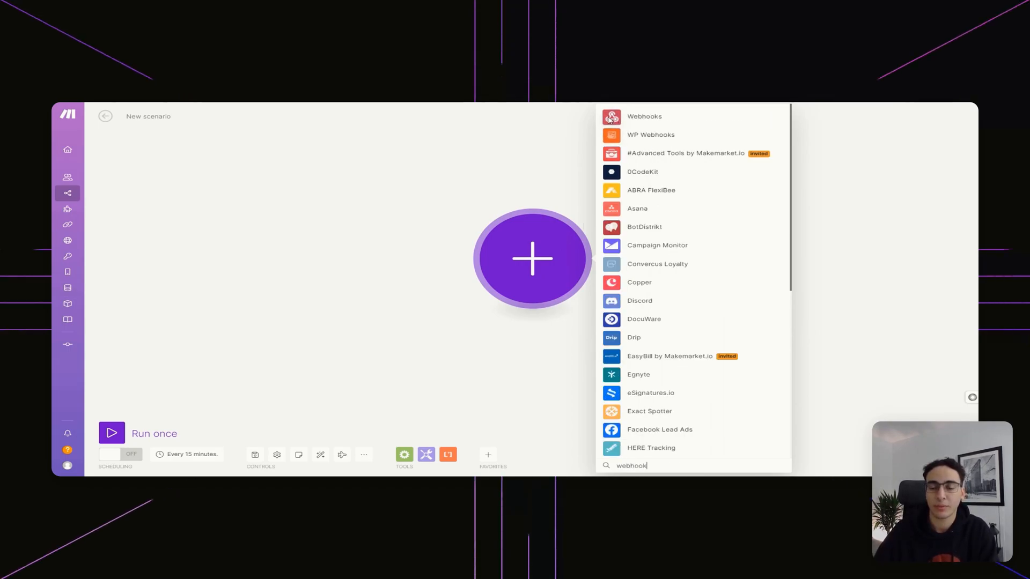
click(638, 117)
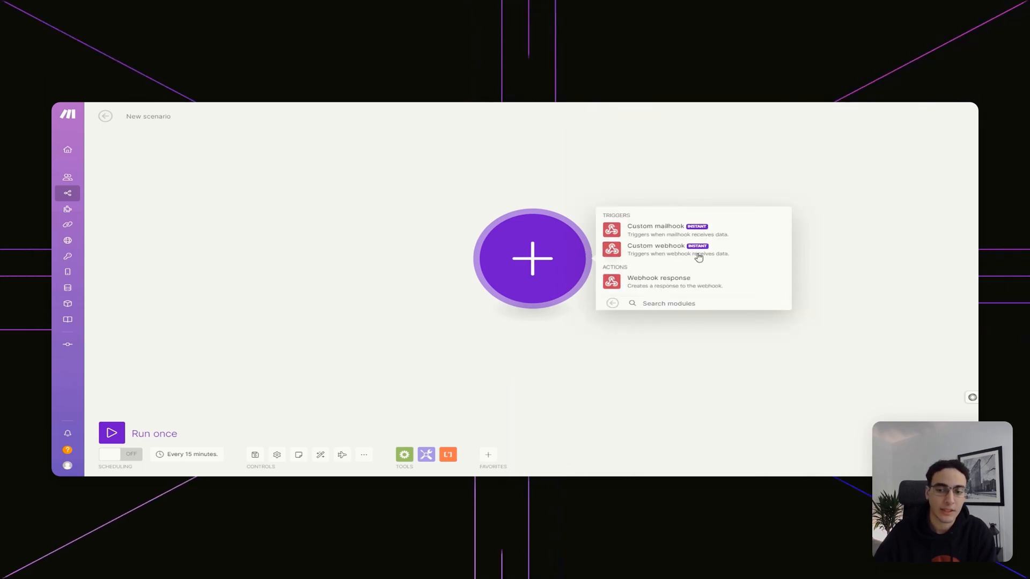
click(654, 249)
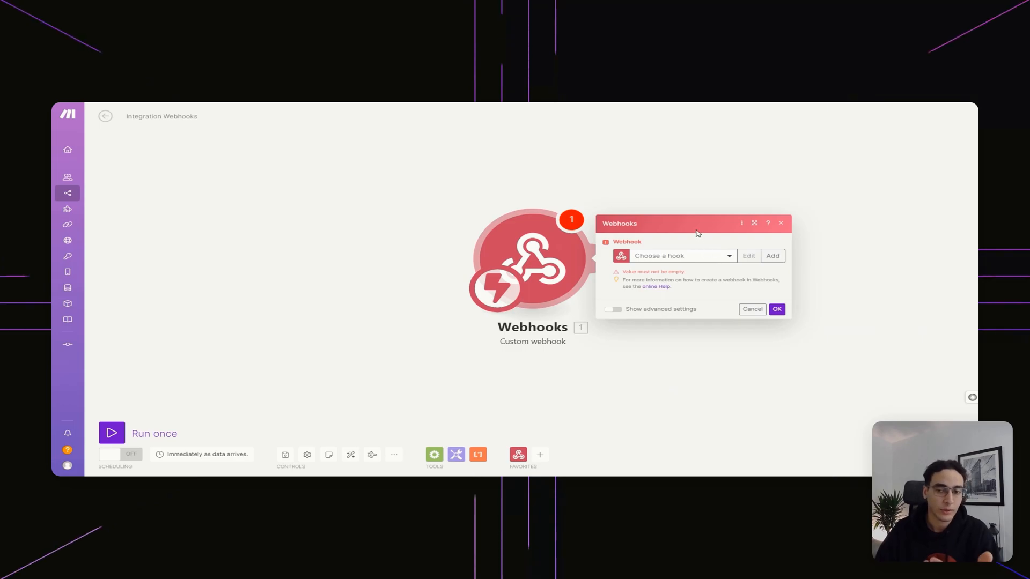
click(772, 256)
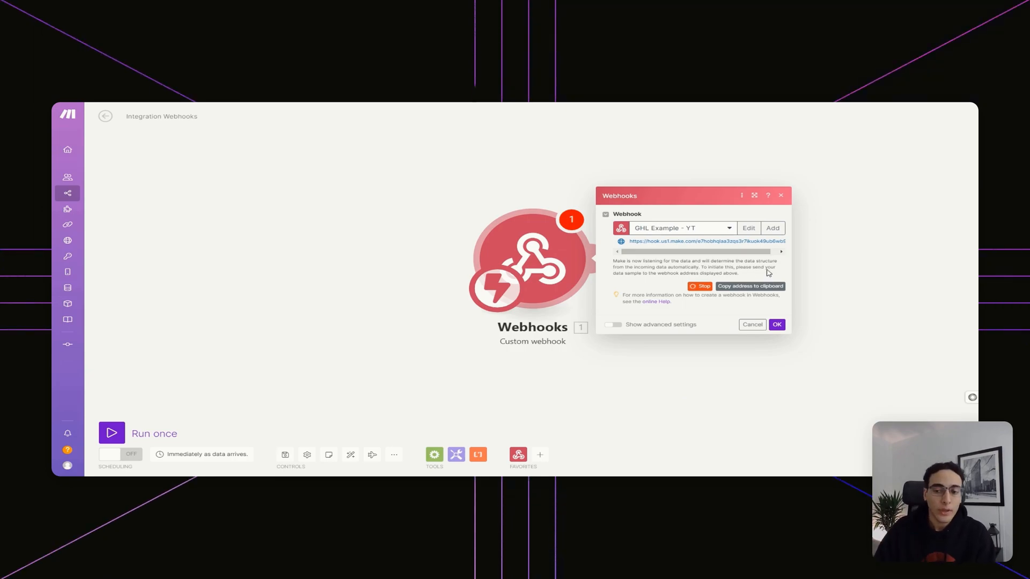
click(750, 286)
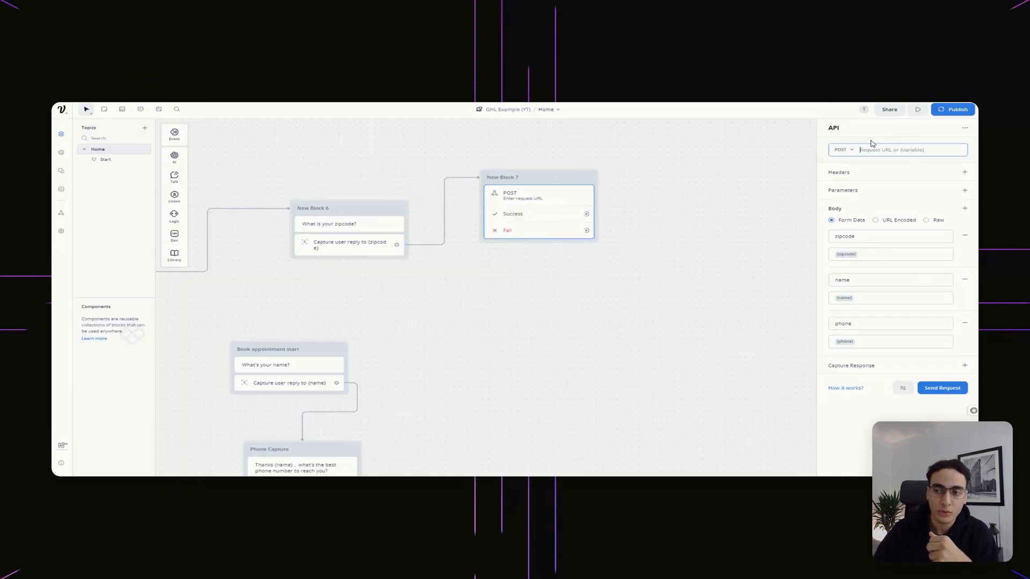
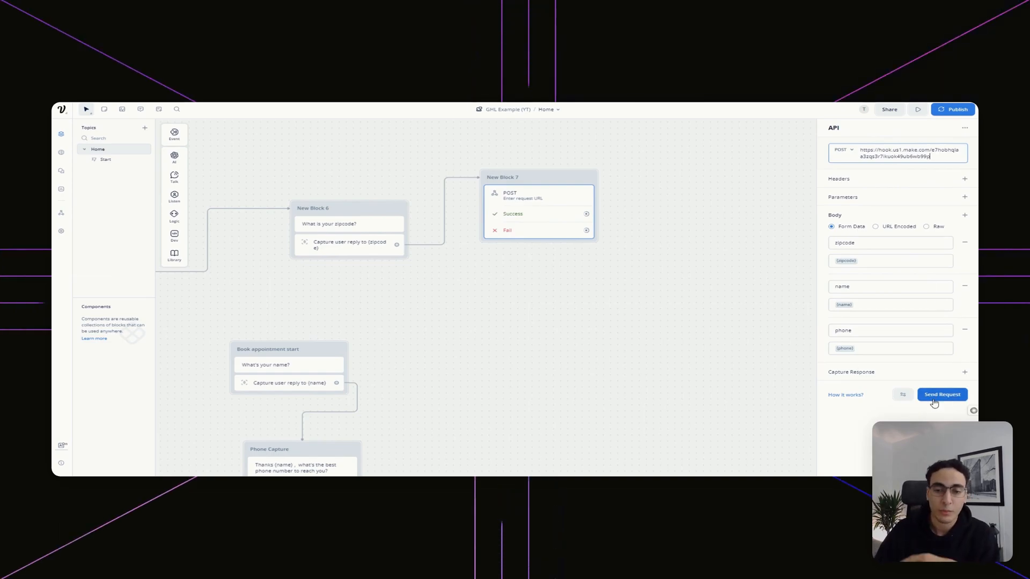
Paste the webhook address as the request URL and remove the phone and name fields
click(964, 329)
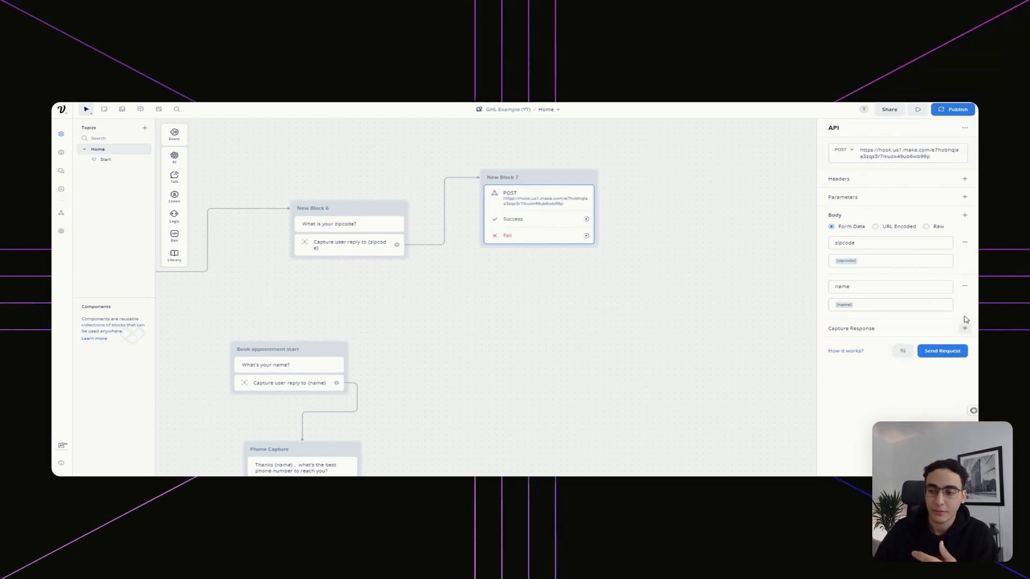
click(966, 285)
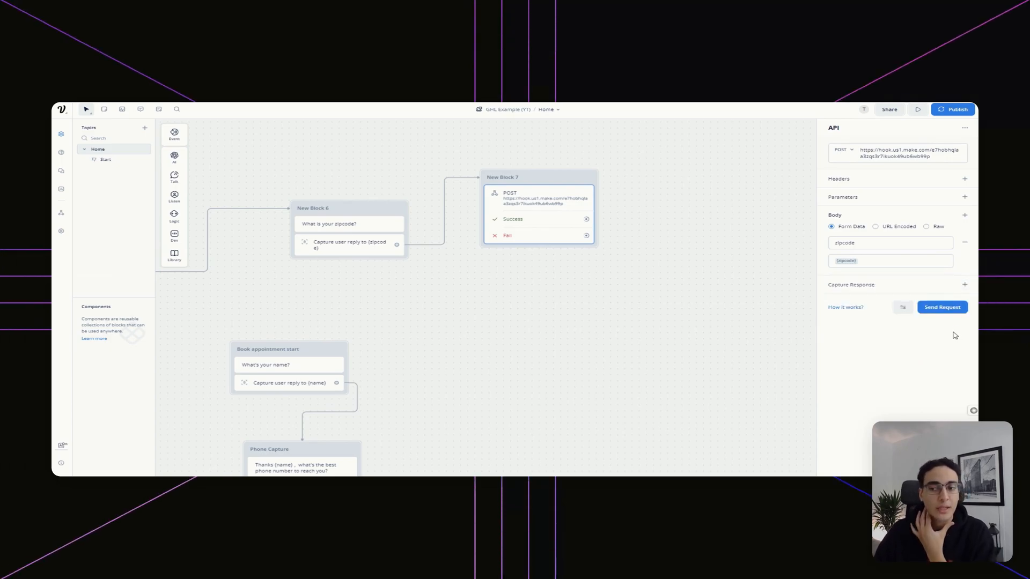
Send a test request with zipcode 1000 and check the 200 status code
click(950, 307)
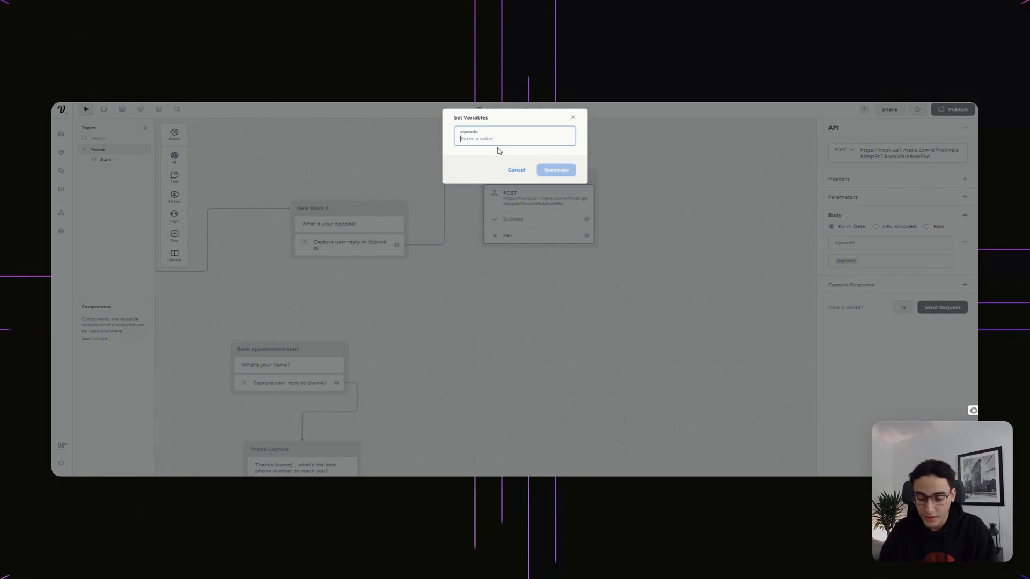
text(10000)
click(554, 169)
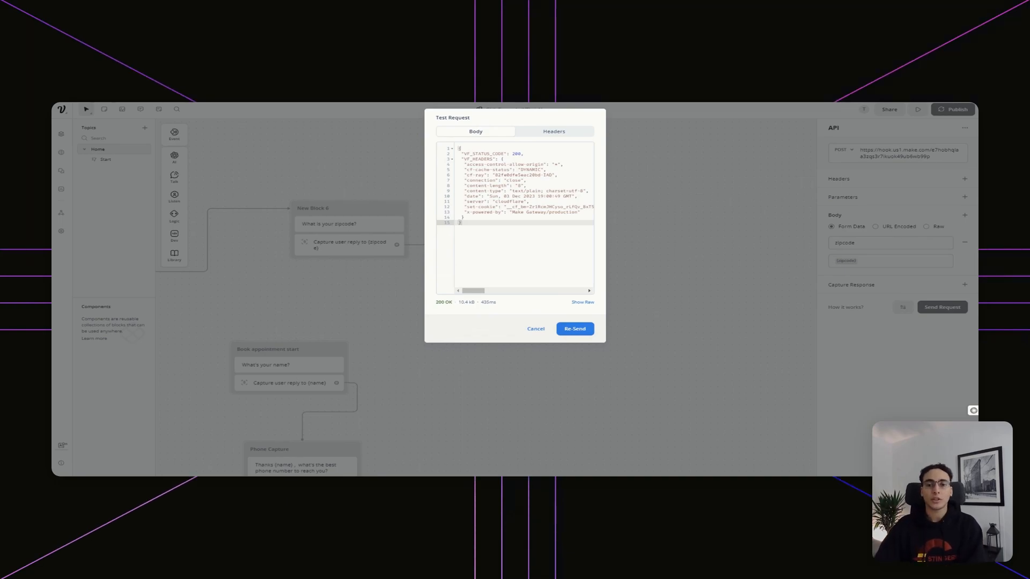
double_click(517, 154)
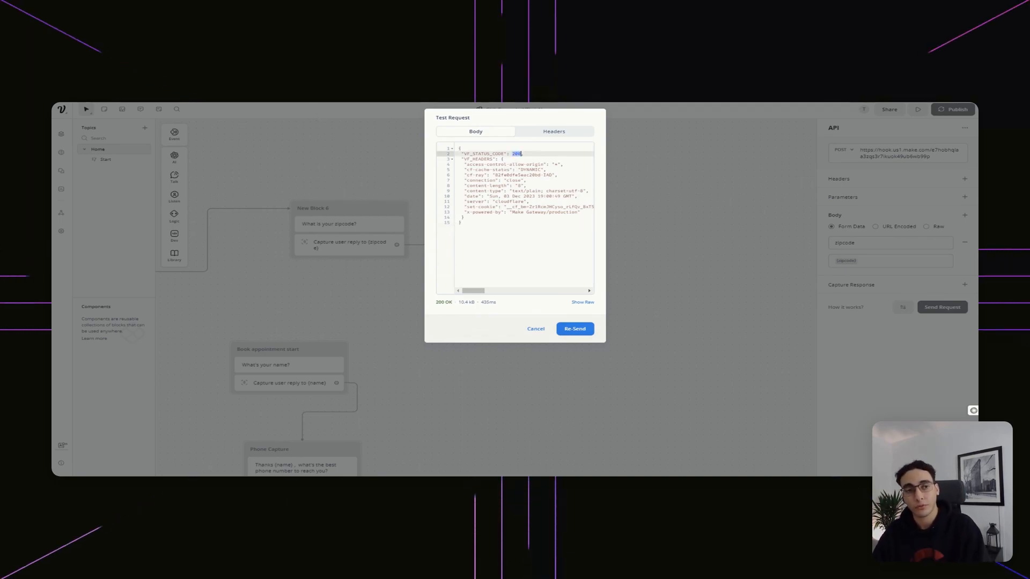
click(225, 103)
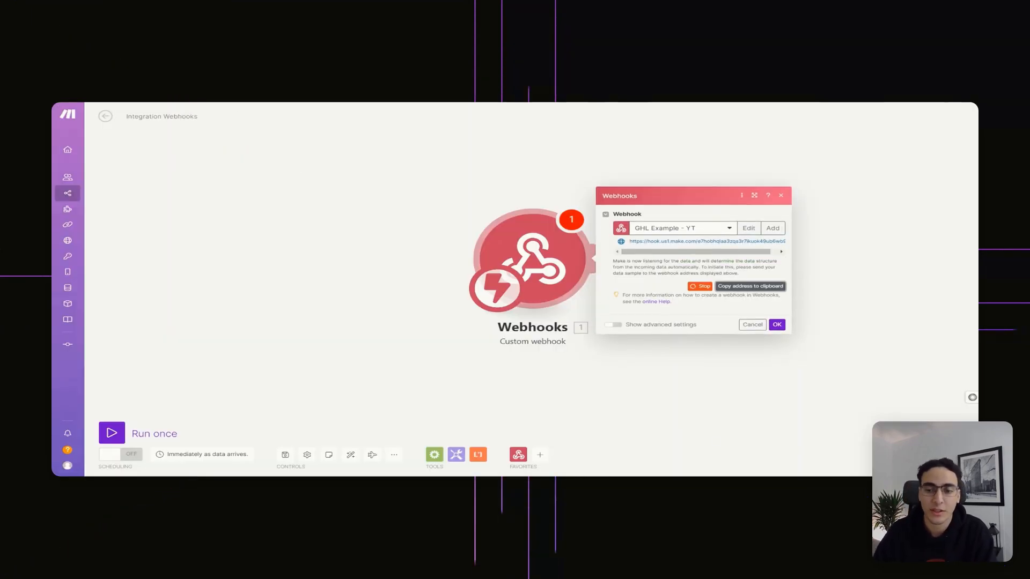
drag(651, 274, 776, 326)
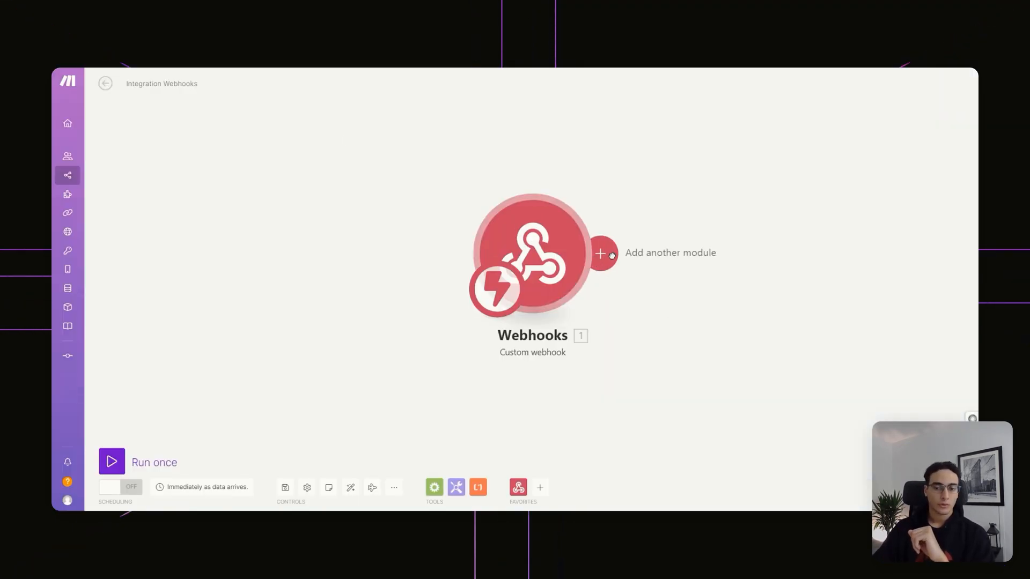
Search 'le' and add LeadConnector's Create an Opportunity module after the webhook
click(601, 253)
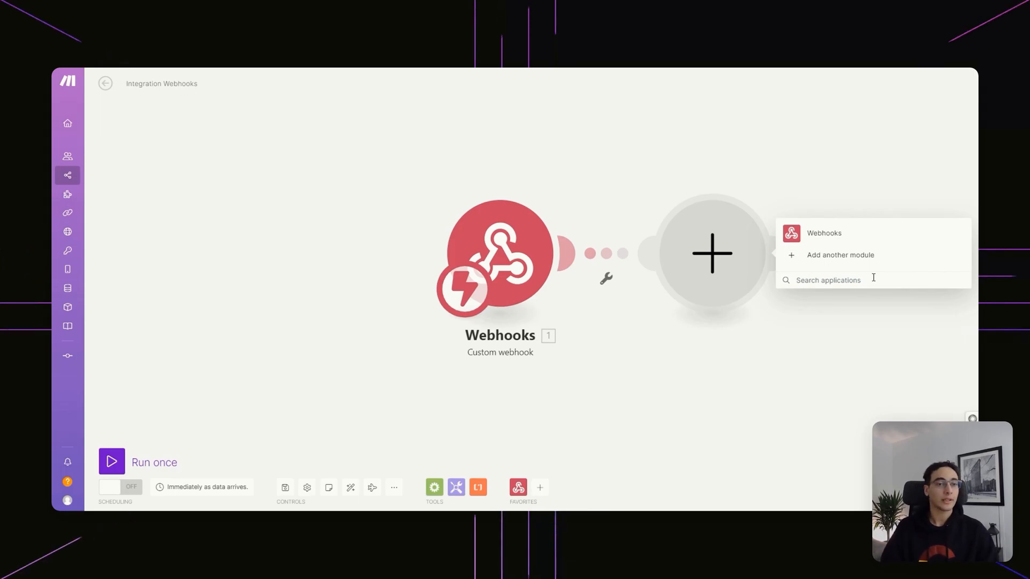
text(le)
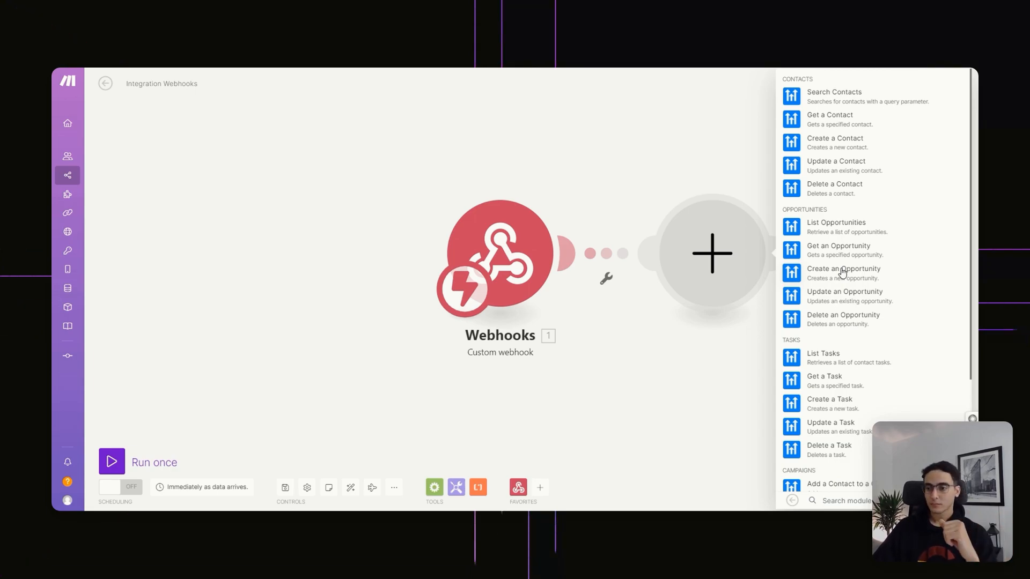
click(843, 273)
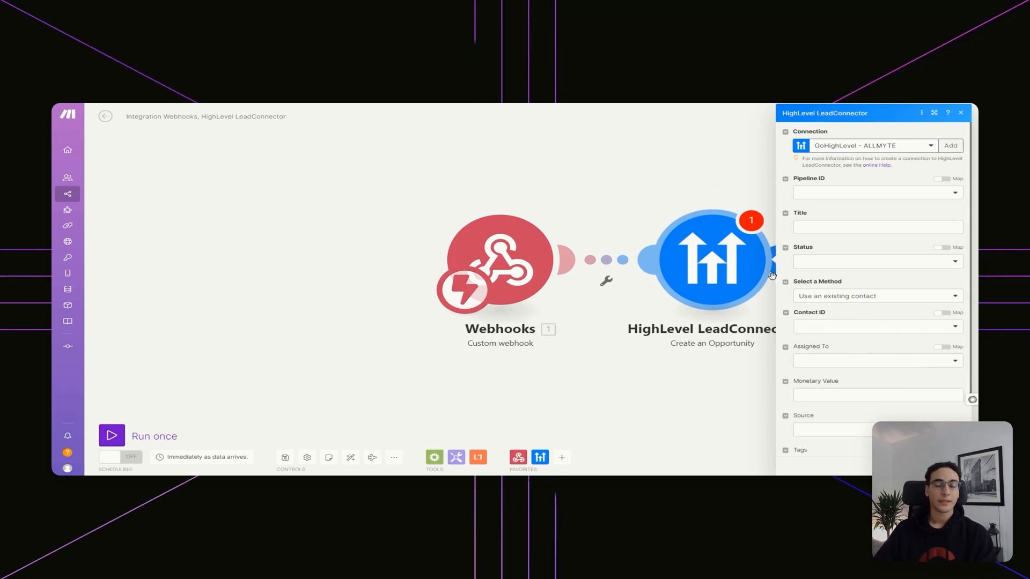
Add a new HighLevel connection, select its default name, and open the API key help link
click(948, 145)
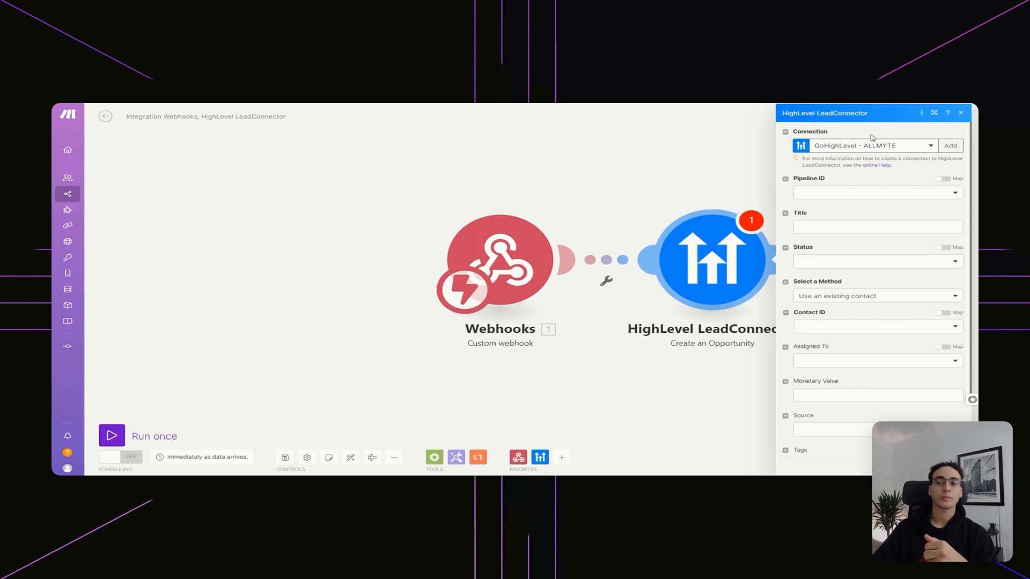
click(951, 145)
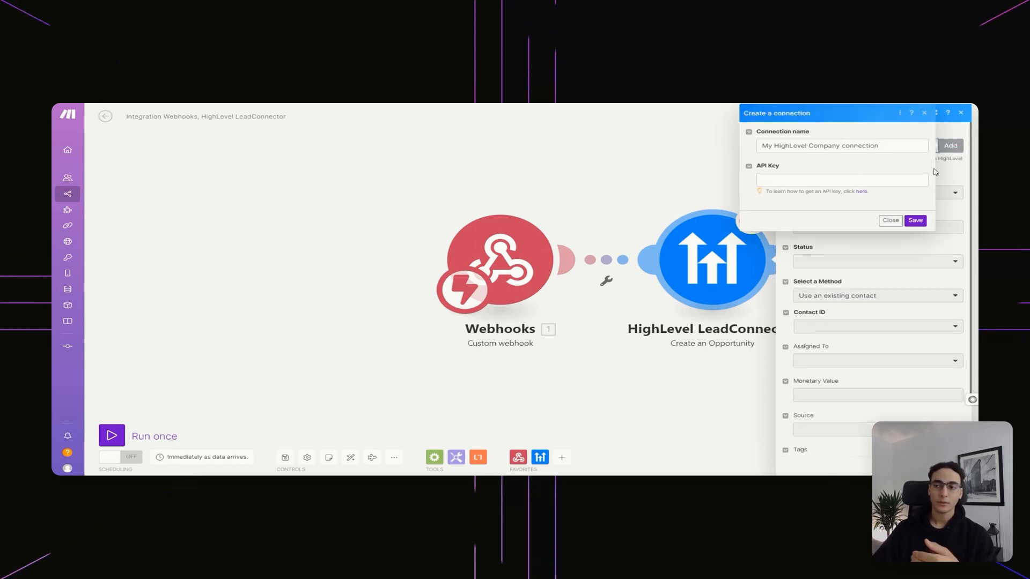
drag(902, 149, 755, 153)
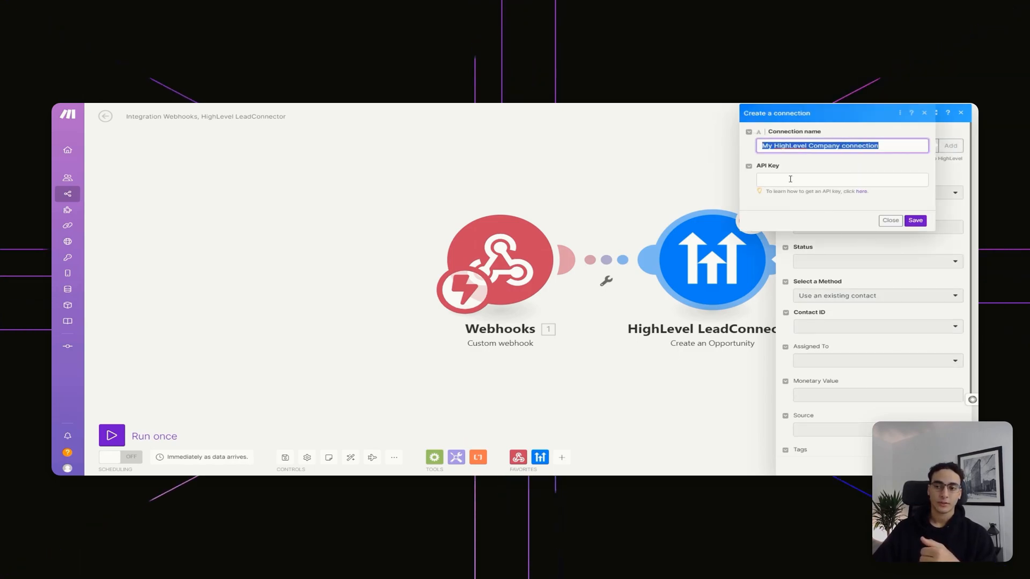
click(861, 193)
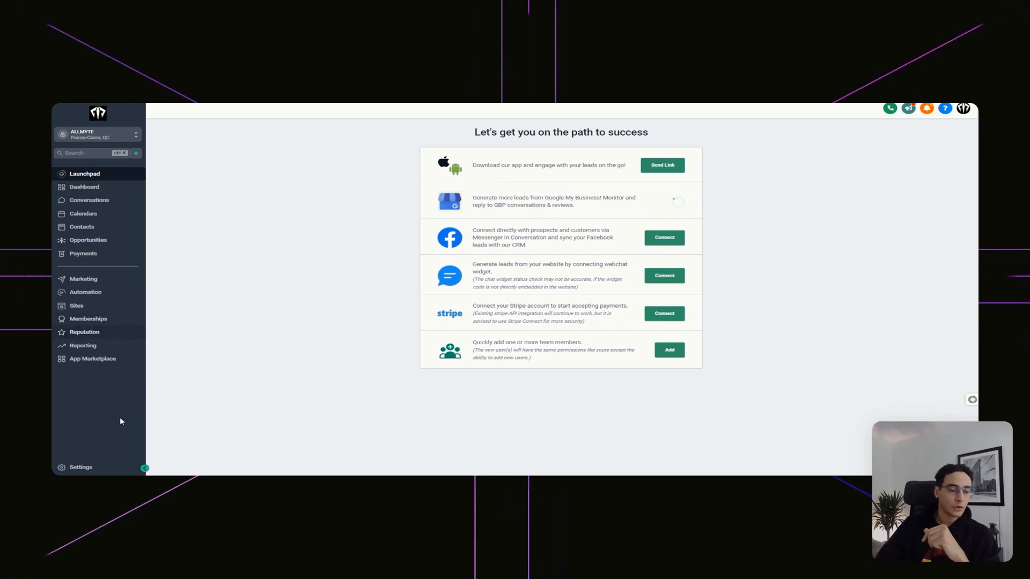
Copy the business API key from GoHighLevel's Business Profile settings and return to Make's API Key field
click(104, 470)
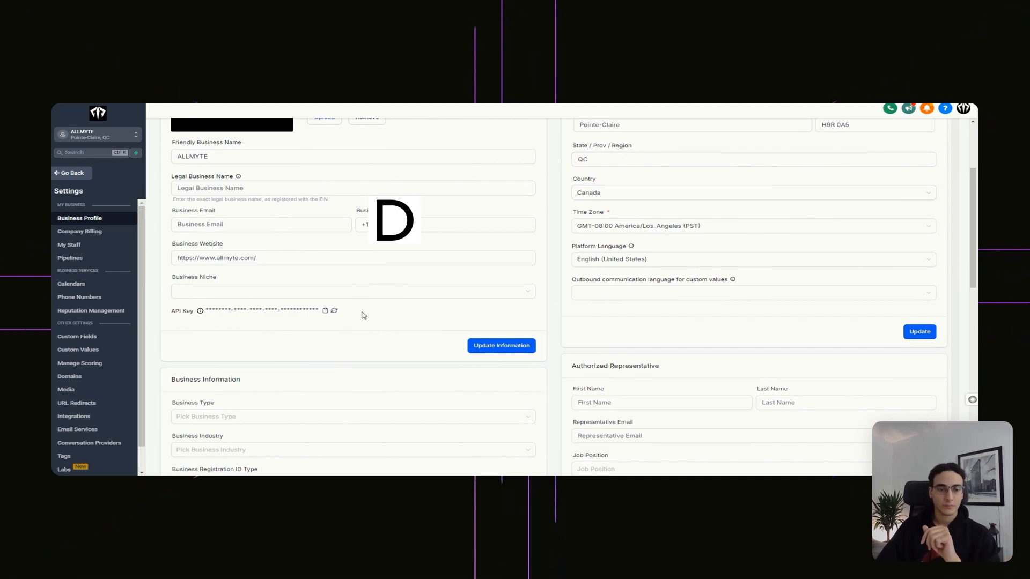
mouse_move(200, 314)
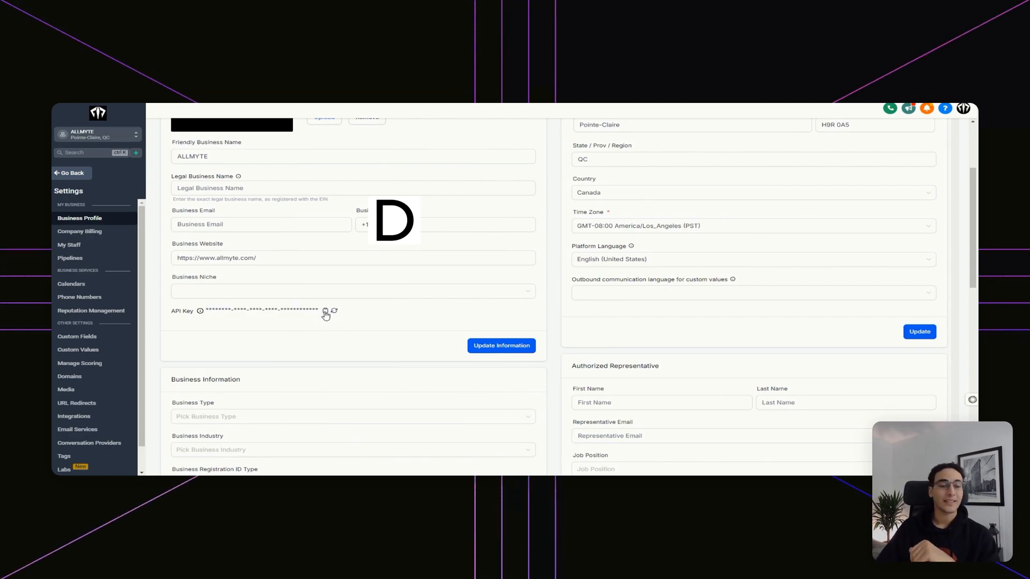
click(198, 312)
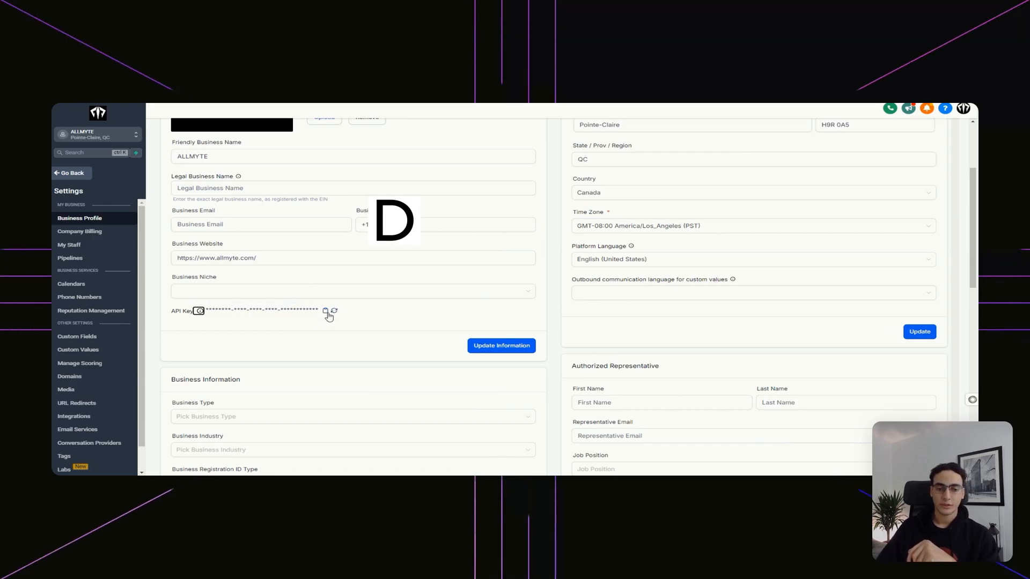
click(326, 311)
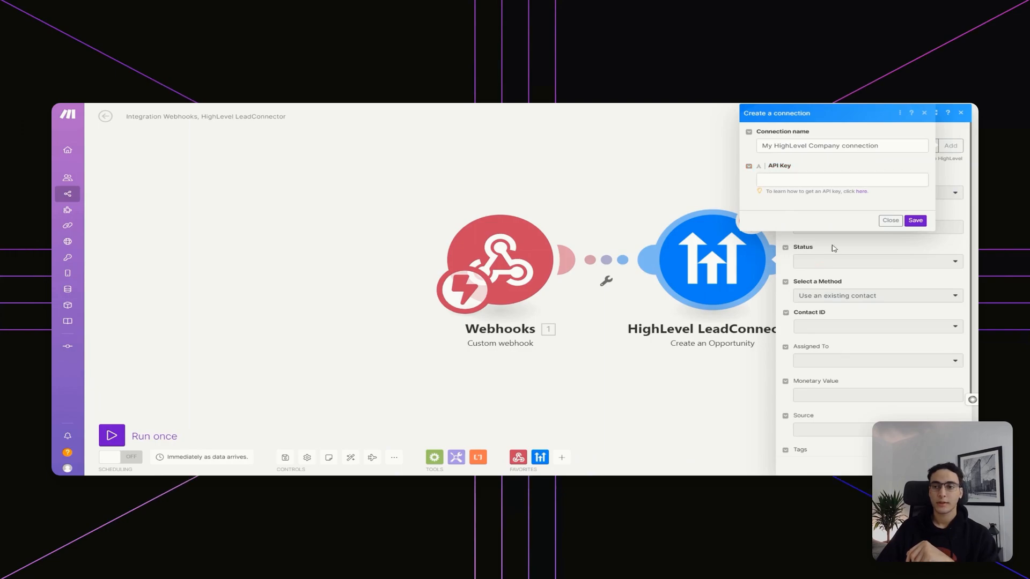
click(877, 184)
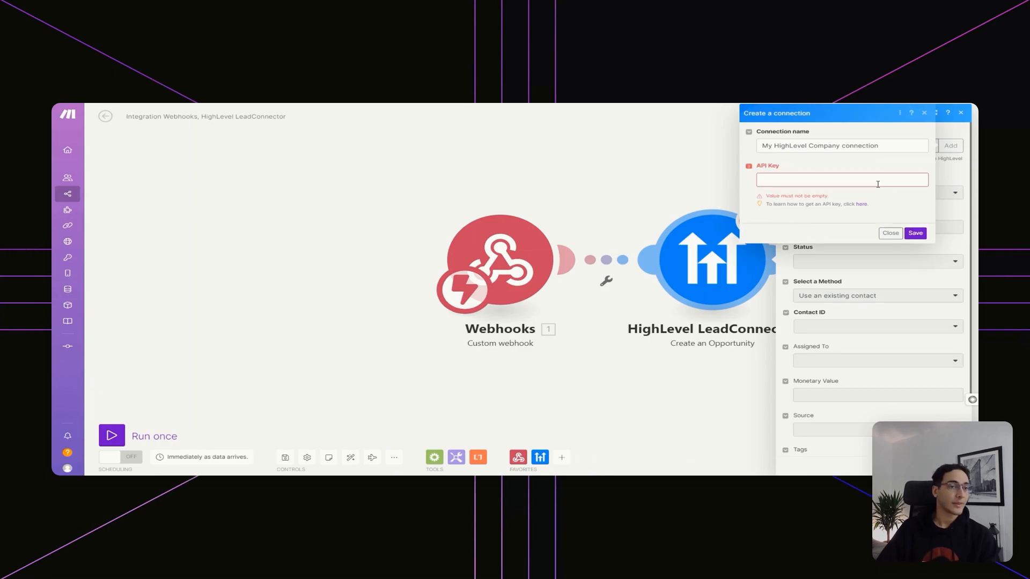
Close the connection form and review the opportunity module's Pipeline ID and Status options
click(891, 232)
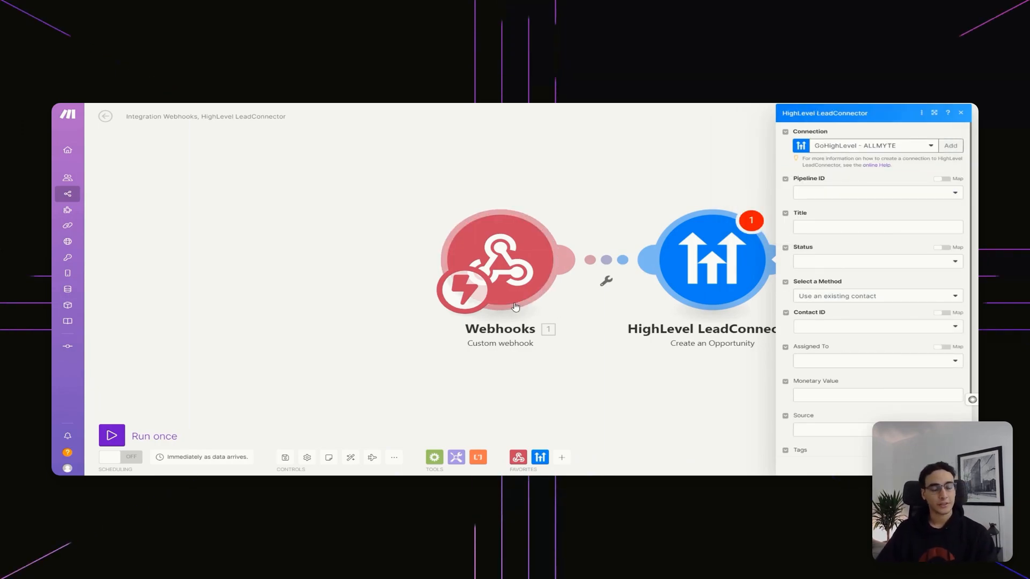
click(678, 263)
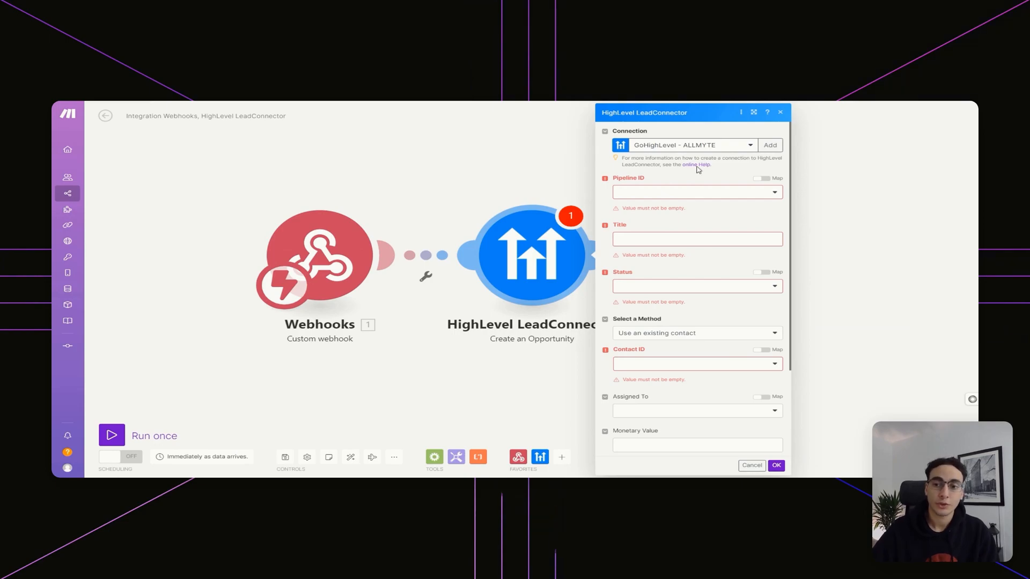
click(729, 196)
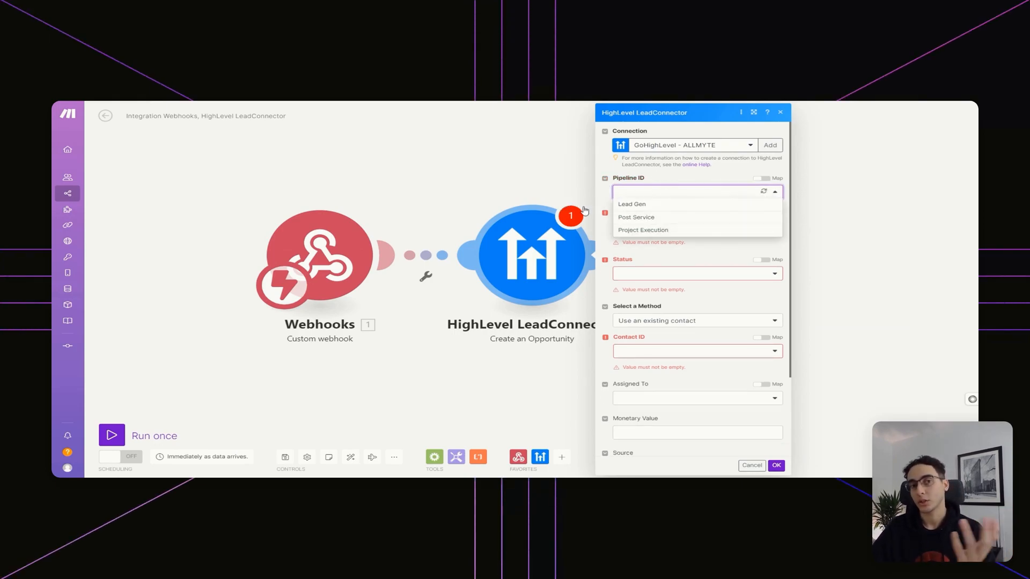
click(687, 273)
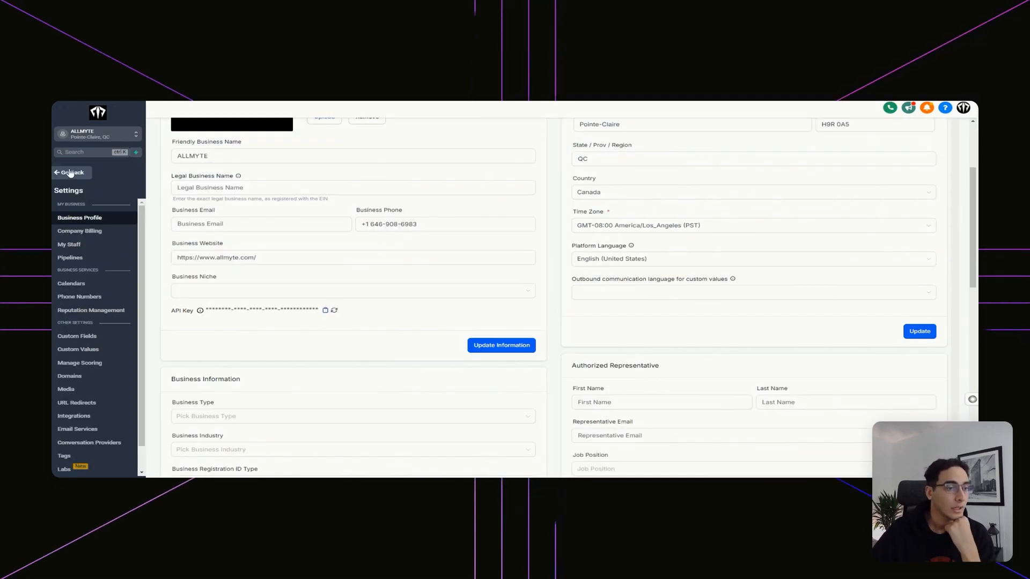
Open Opportunities and view the Post Service and Project Execution pipelines before returning to Lead Gen
click(74, 175)
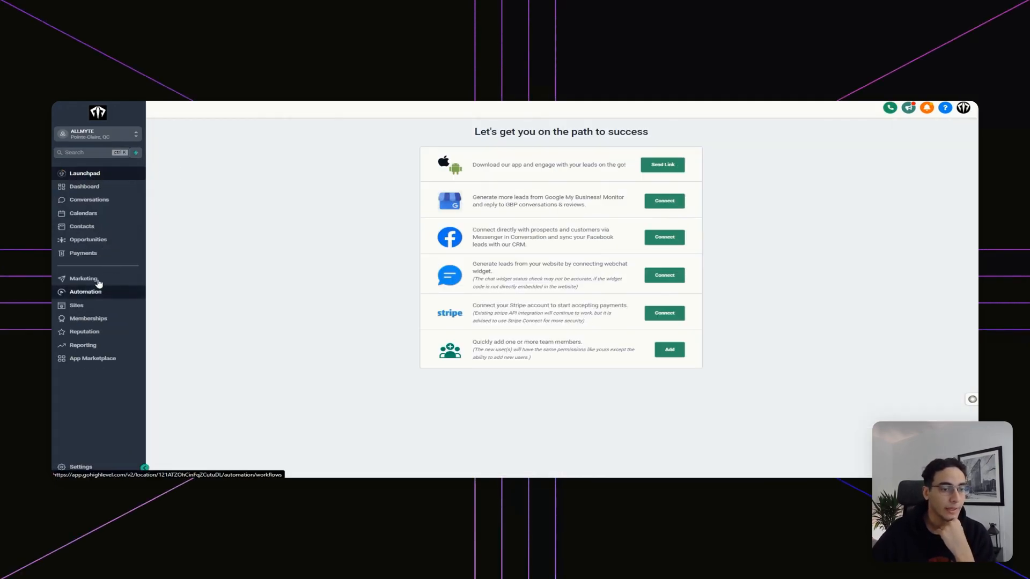
click(90, 241)
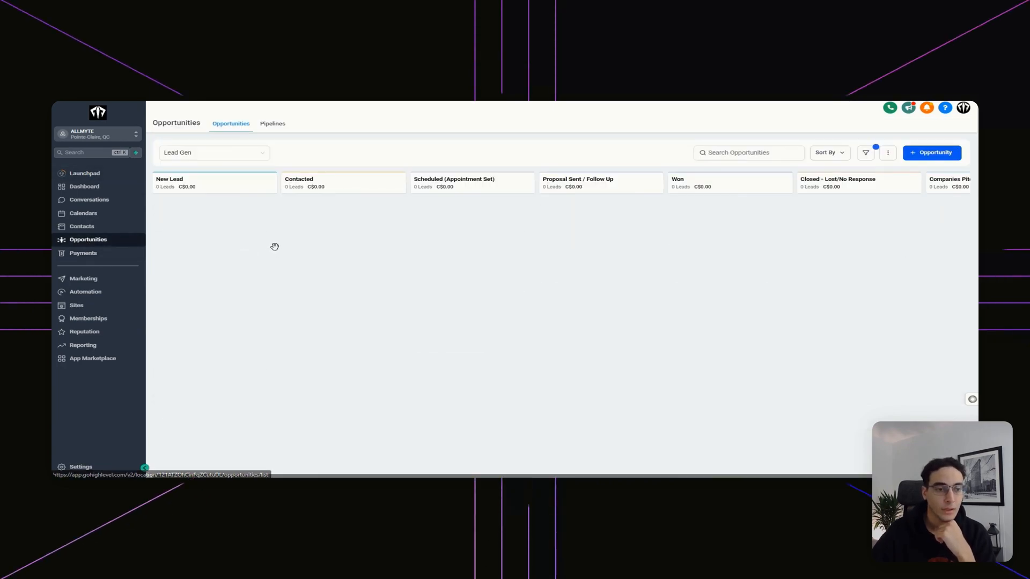
click(230, 154)
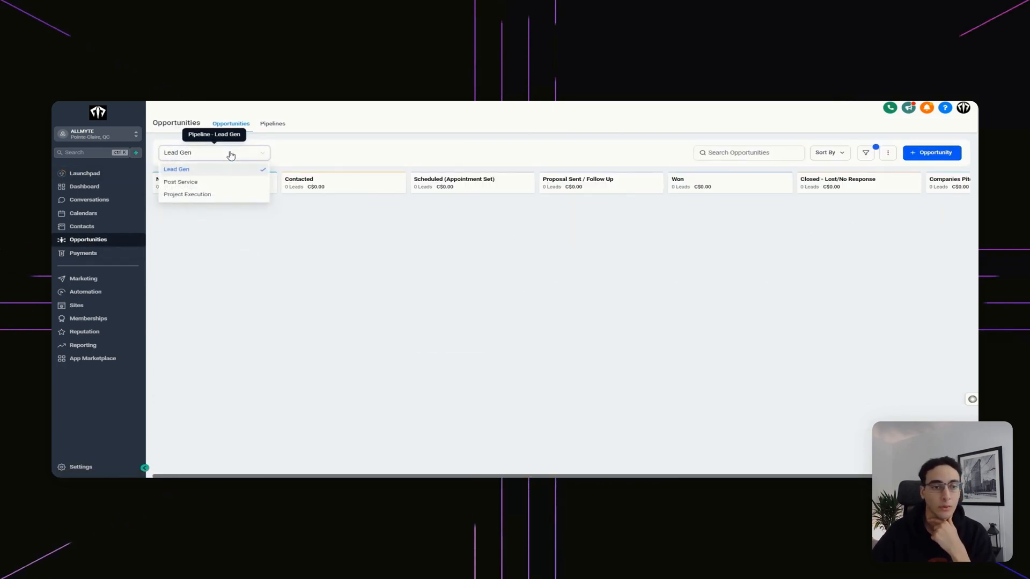
click(216, 184)
click(223, 153)
click(221, 196)
click(216, 154)
click(200, 173)
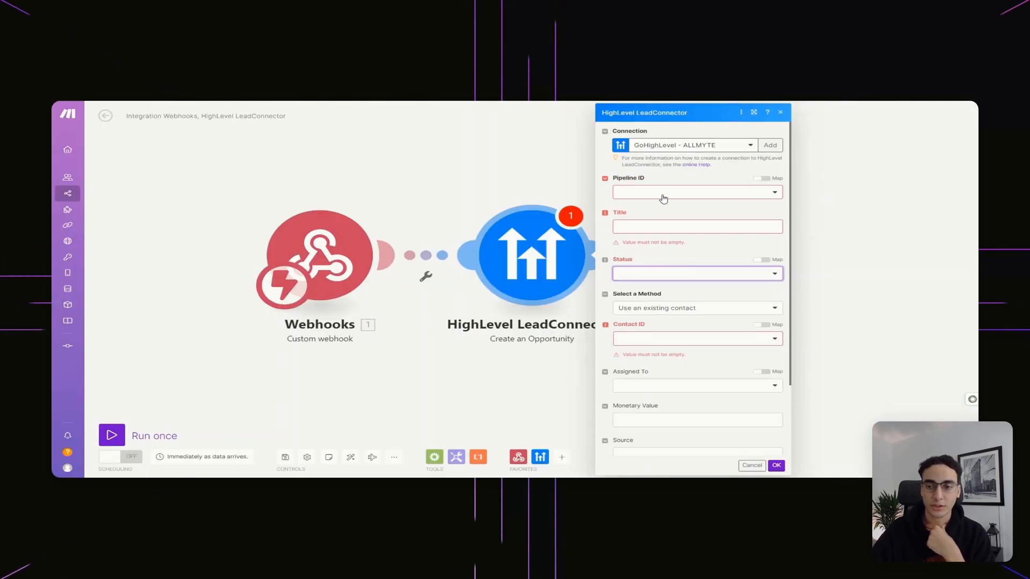
In the Create an Opportunity module, choose Lead Gen for Pipeline ID and New Lead for Stage ID
click(657, 195)
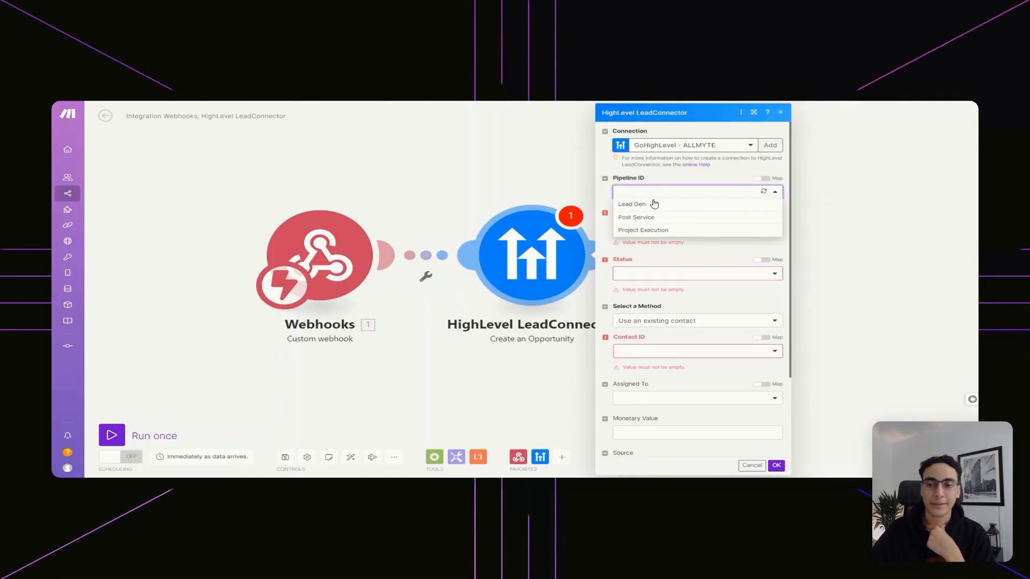
click(633, 205)
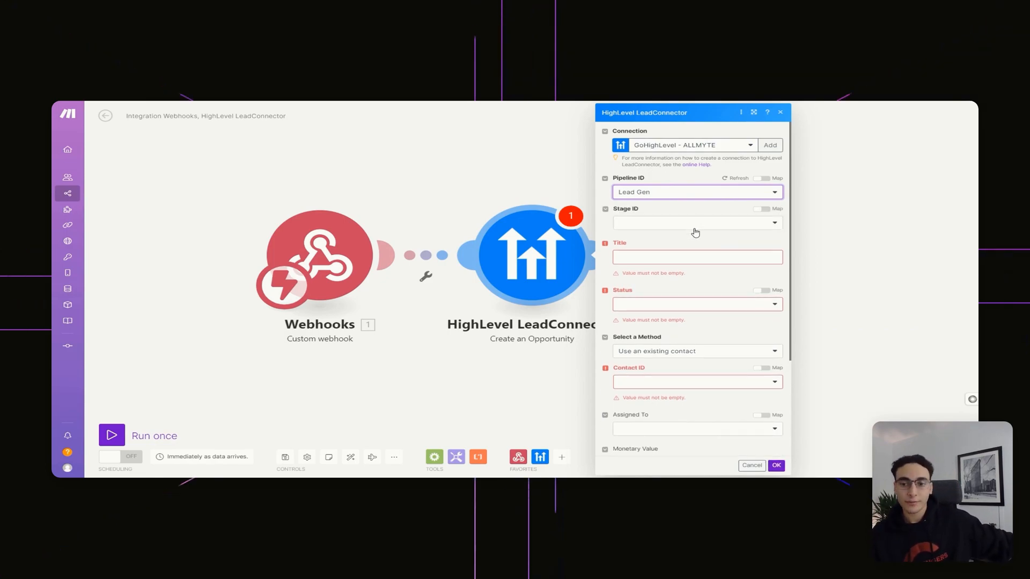
click(723, 224)
click(670, 240)
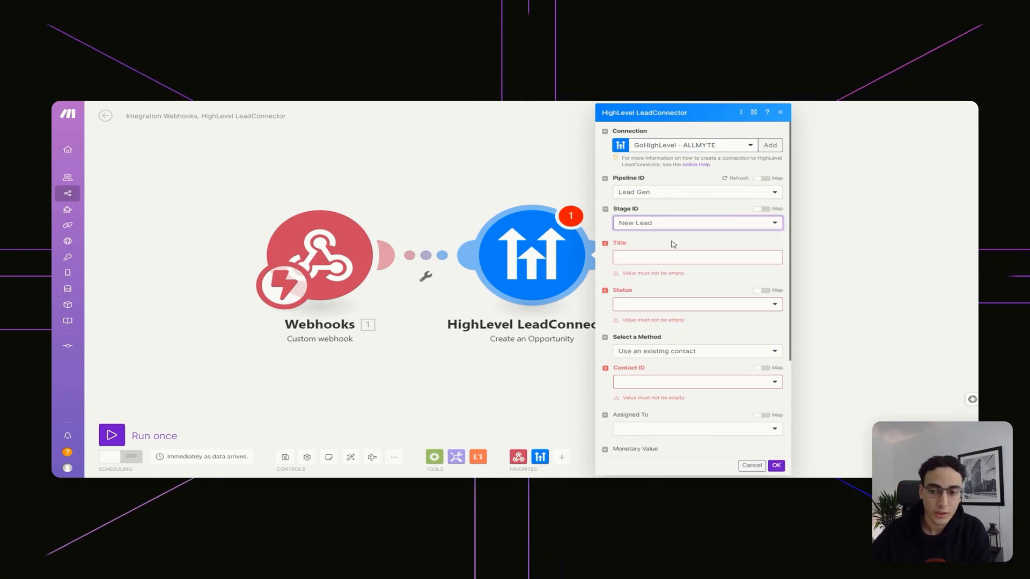
click(671, 256)
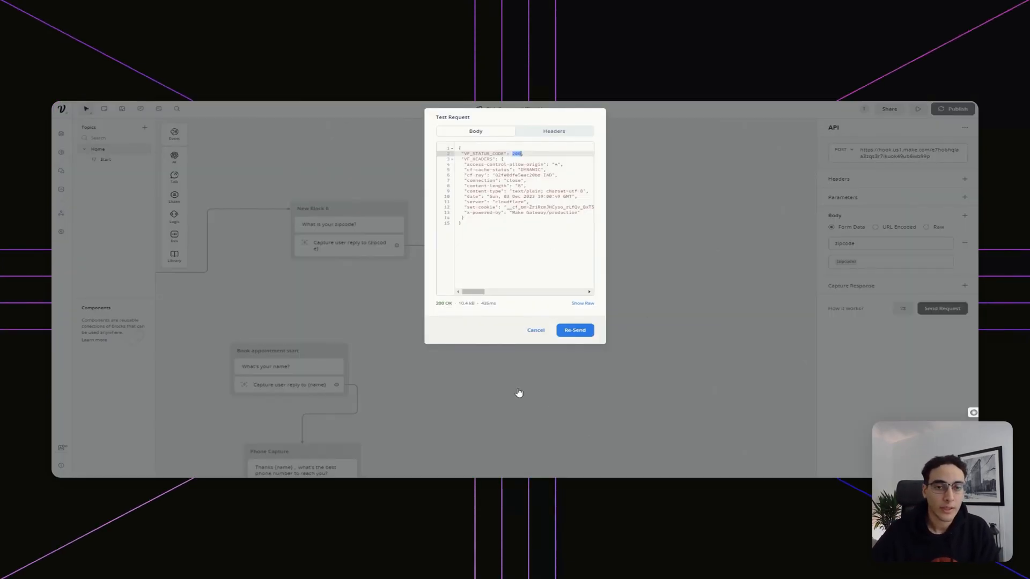
Close the test results and connect the zipcode question to Book appointment start
click(379, 334)
drag(534, 302, 730, 262)
click(562, 182)
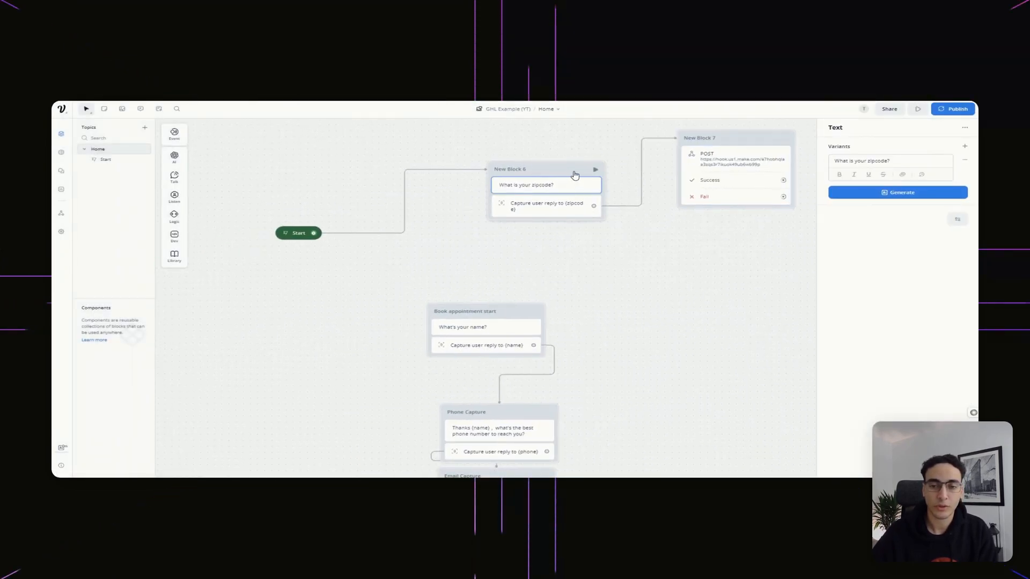
drag(551, 185, 482, 231)
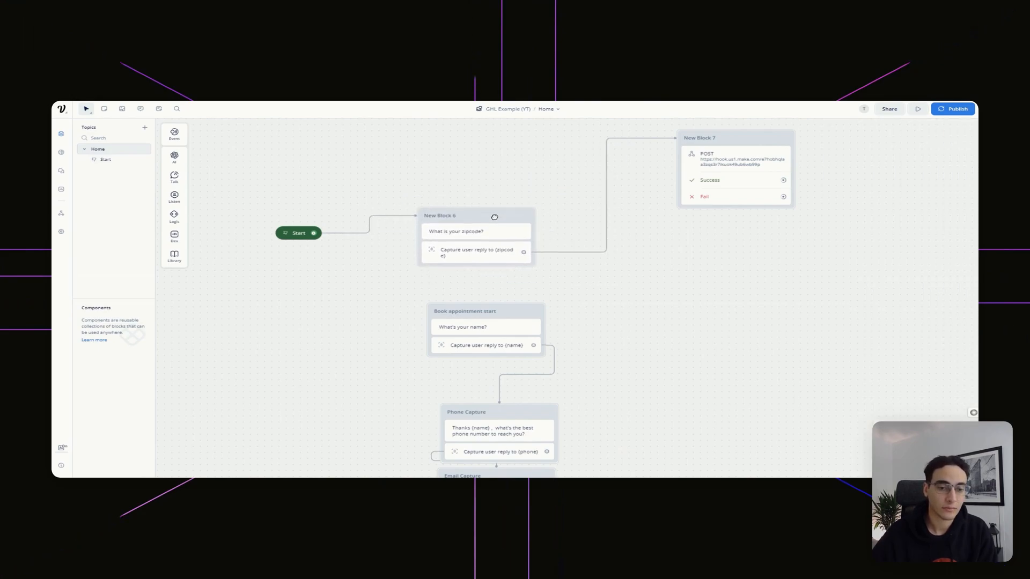
drag(388, 305, 435, 312)
Move the POST block New Block 7 beside the flow and connect Address capture to it
scroll(548, 299, down, 3)
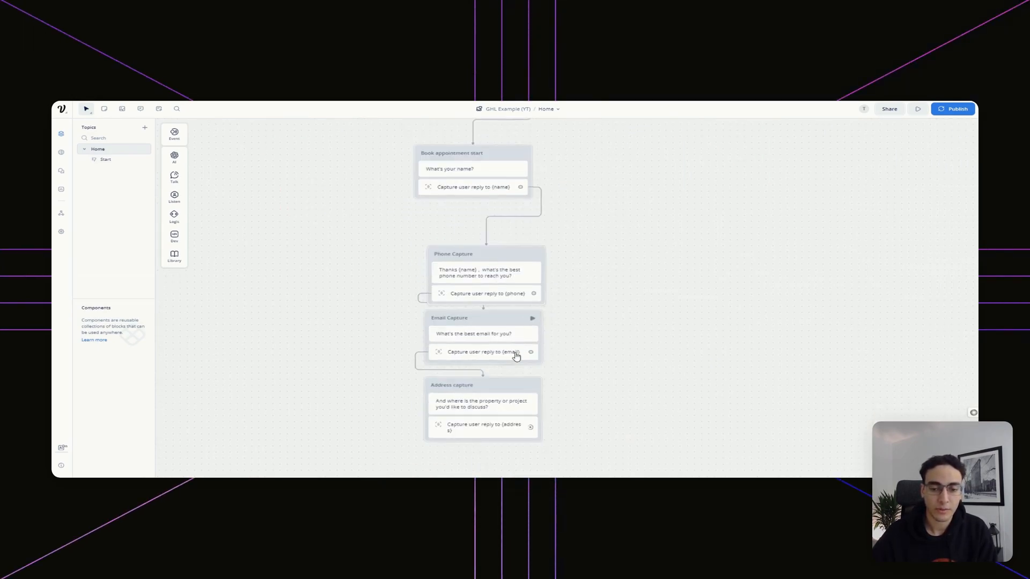
scroll(602, 274, right, 5)
scroll(530, 253, up, 3)
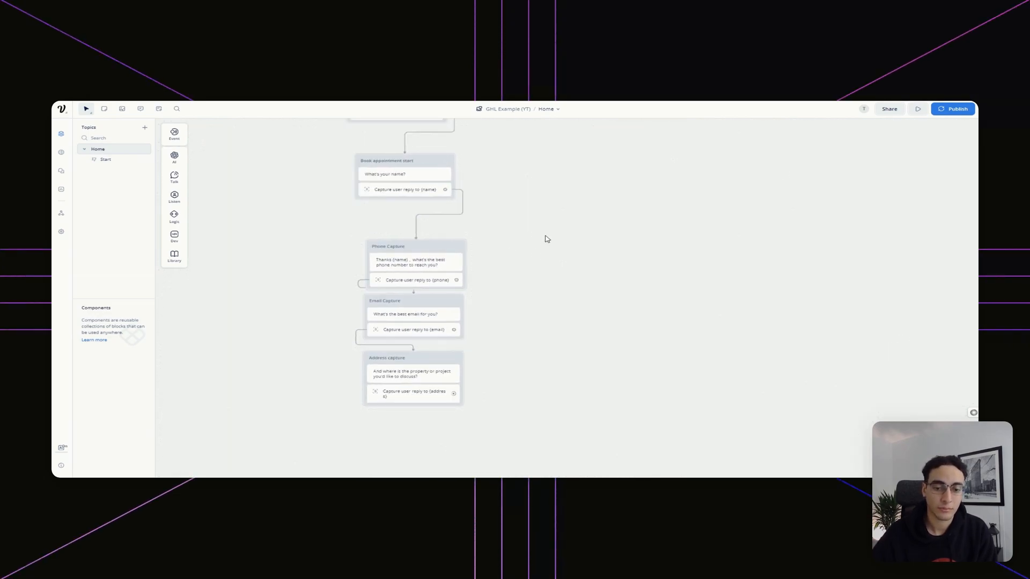
scroll(493, 311, up, 3)
scroll(494, 311, right, 2)
drag(498, 168, 453, 363)
scroll(343, 328, down, 8)
scroll(342, 329, left, 2)
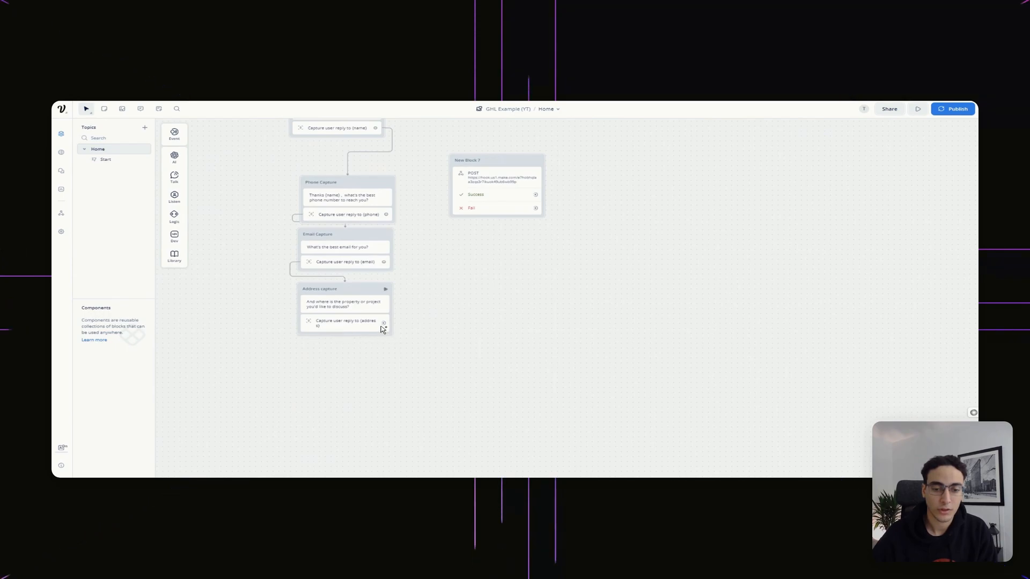
drag(387, 324, 528, 276)
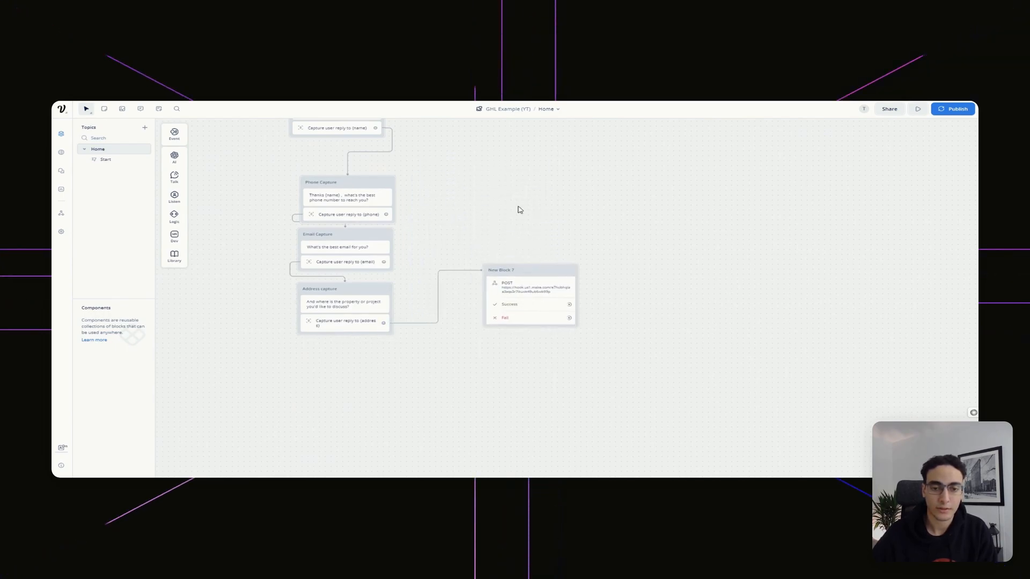
scroll(536, 268, up, 5)
scroll(537, 268, left, 2)
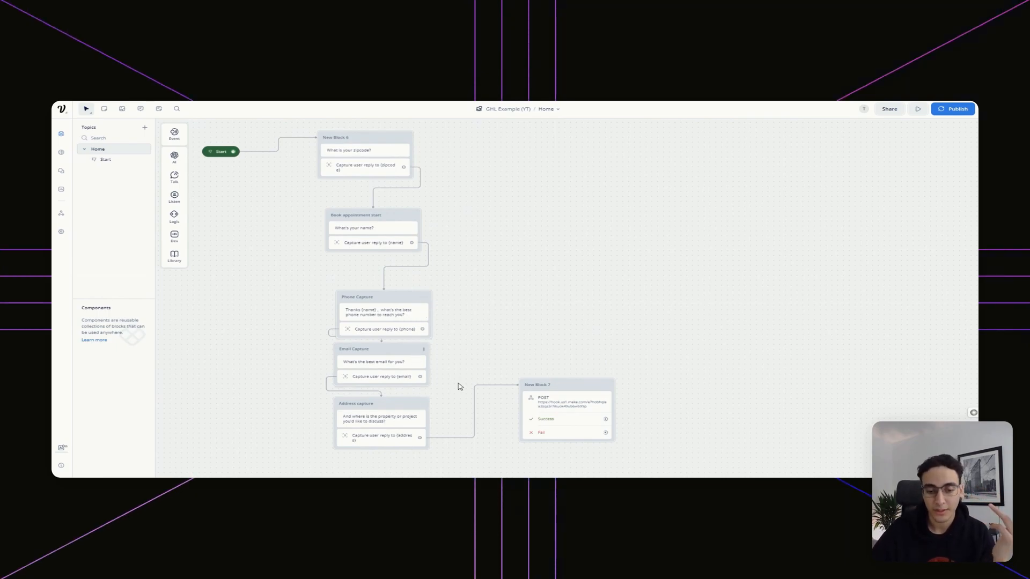
Add body fields name, phone, email and address with values {name}, {phone}, {email}, {address}
click(577, 390)
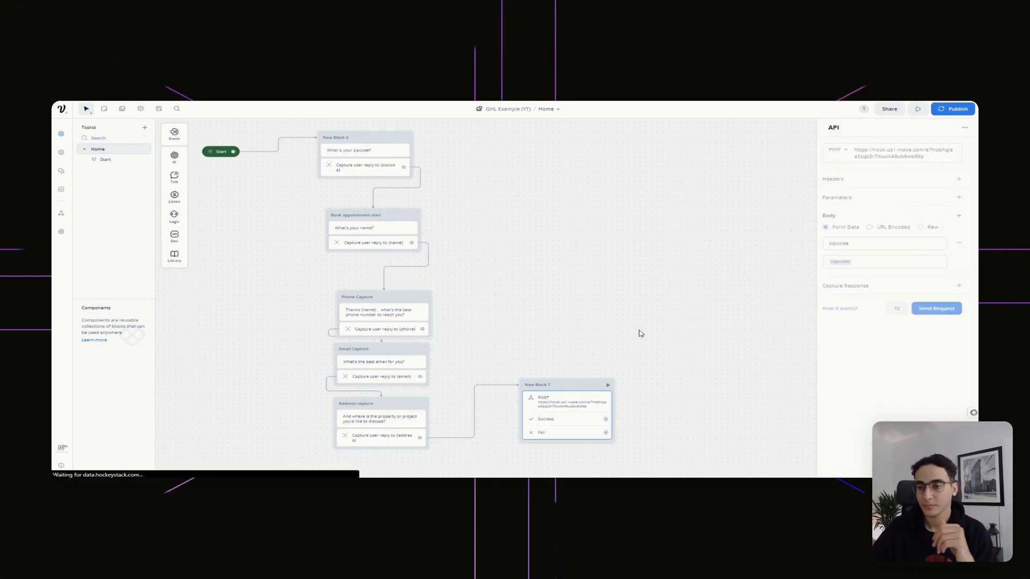
click(964, 218)
click(877, 286)
text(name)
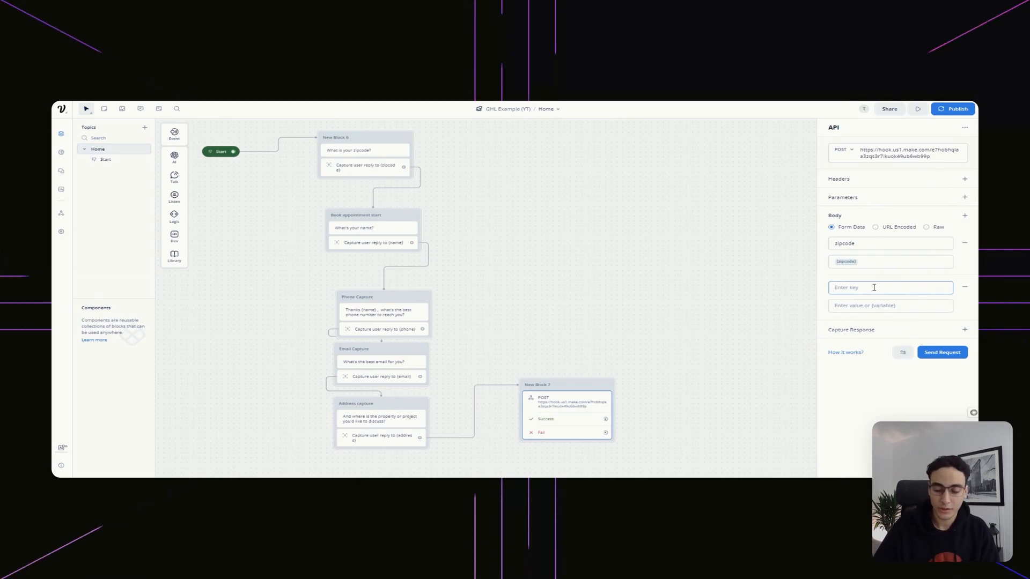
text({name})
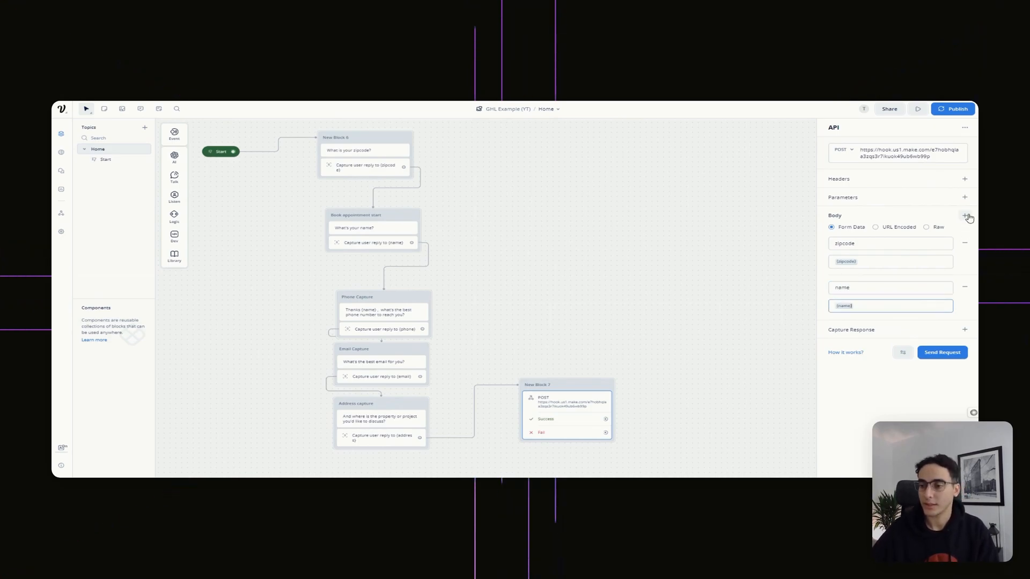
click(964, 216)
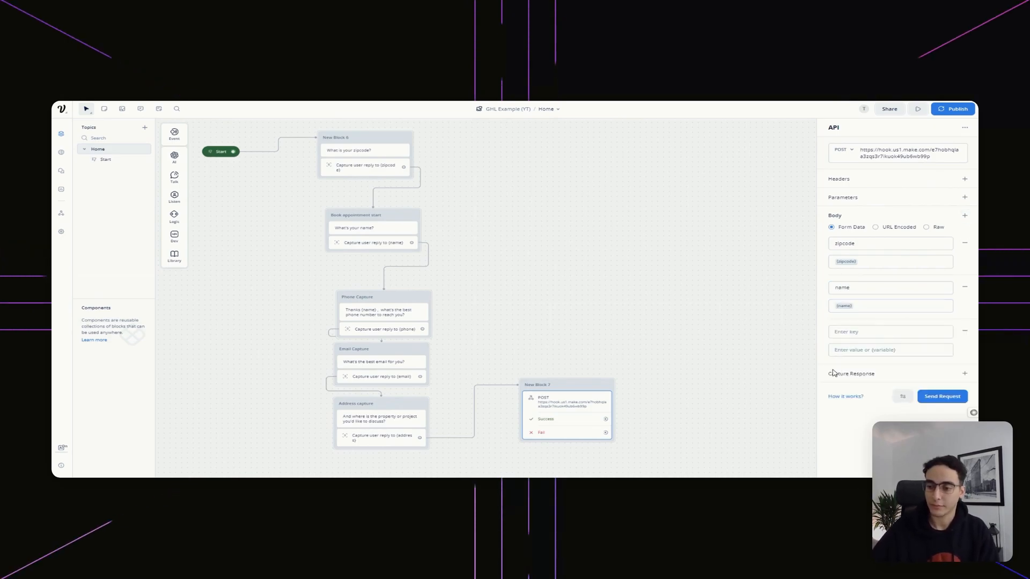
click(875, 377)
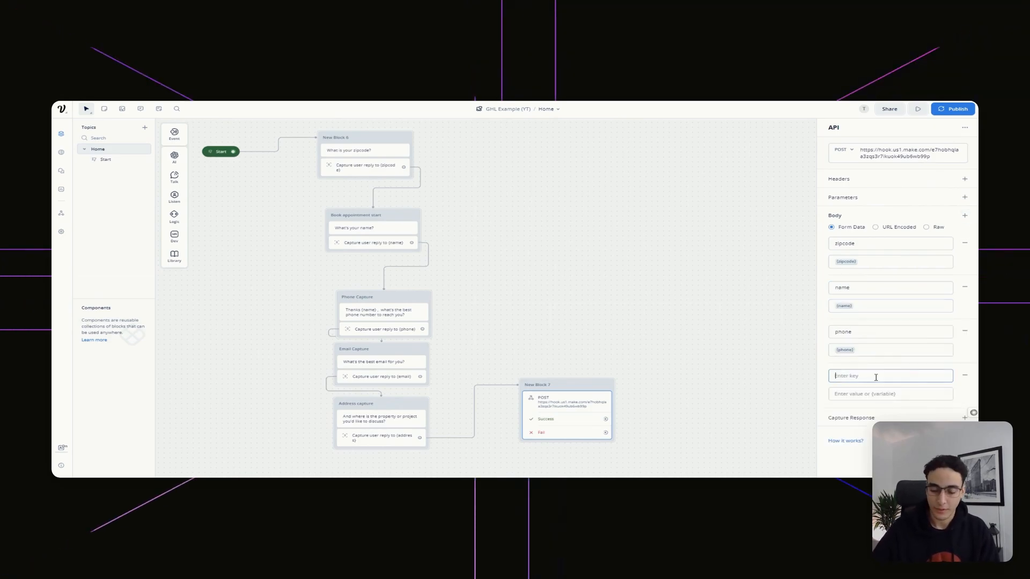
text(email)
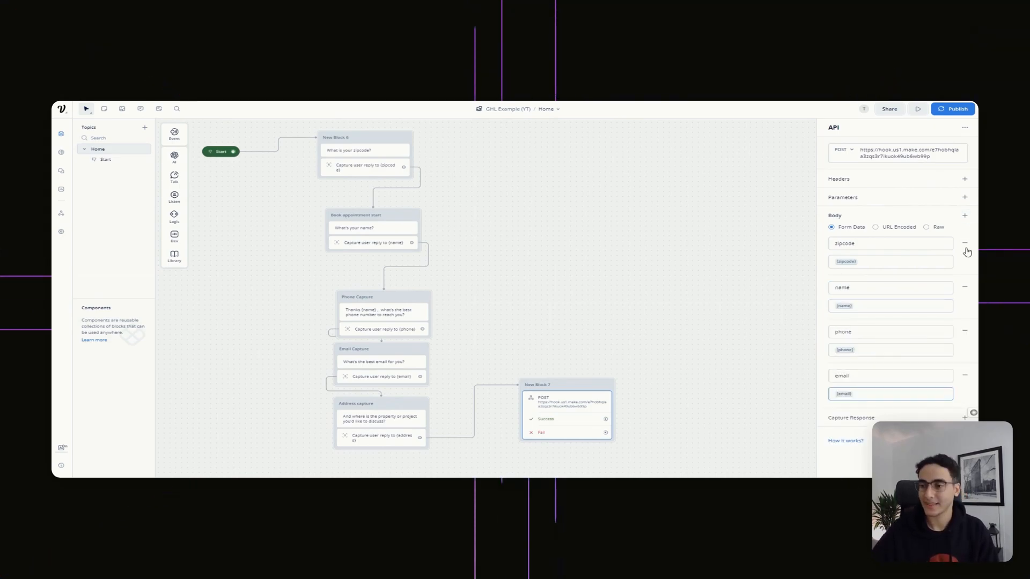
click(874, 417)
text(address)
key(Tab)
text({address})
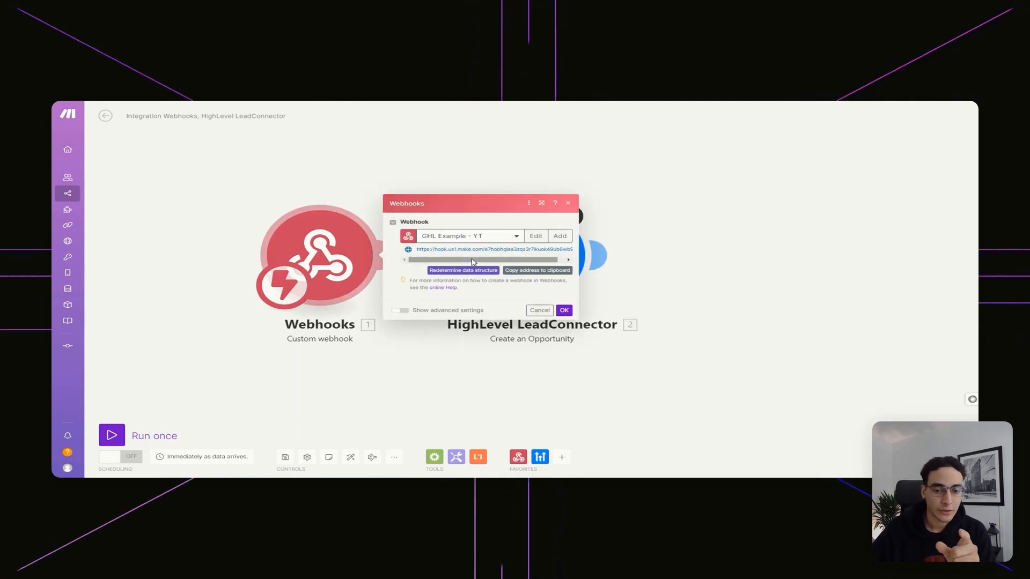
Redetermine the GHL Example - YT webhook's data structure from a Voiceflow test request, then close it
click(473, 271)
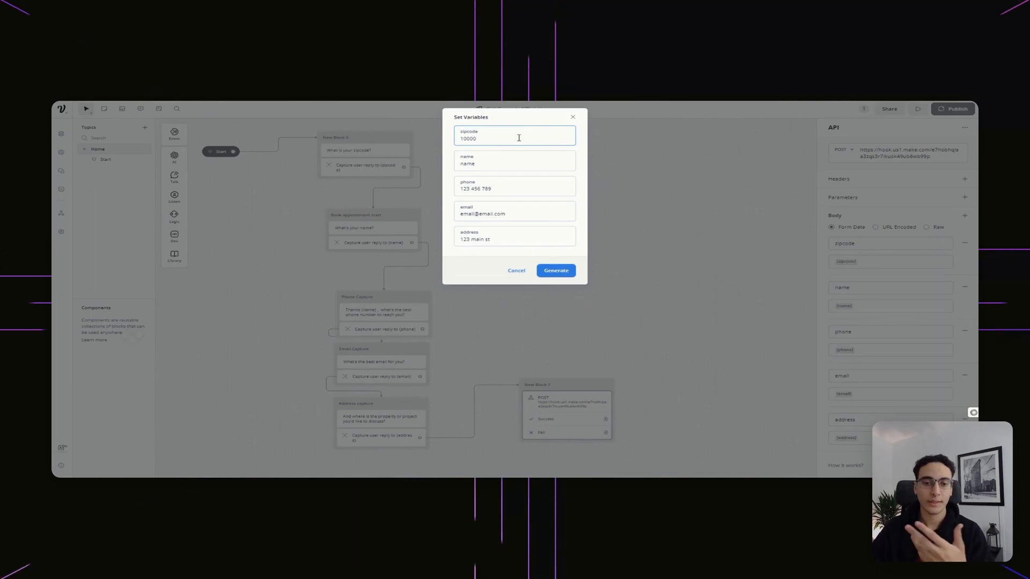
click(556, 271)
drag(523, 154, 438, 150)
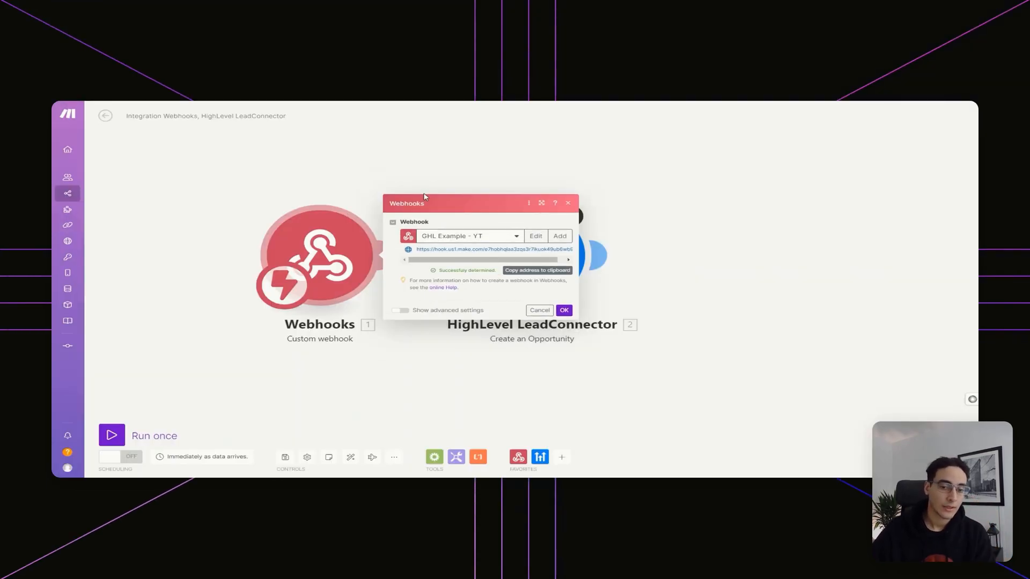
click(568, 204)
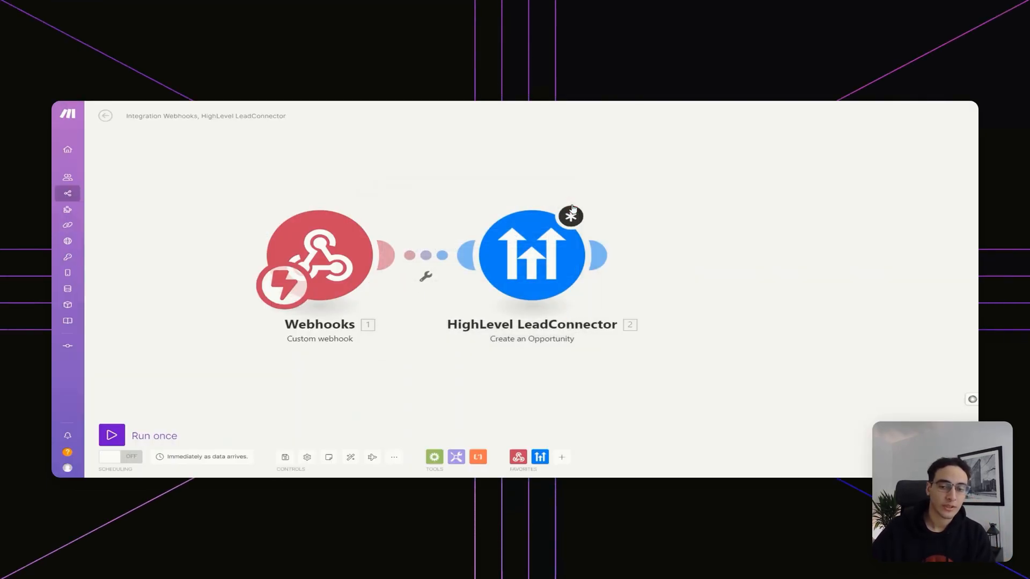
Open the HighLevel opportunity module to check the webhook fields available for the Title
click(509, 271)
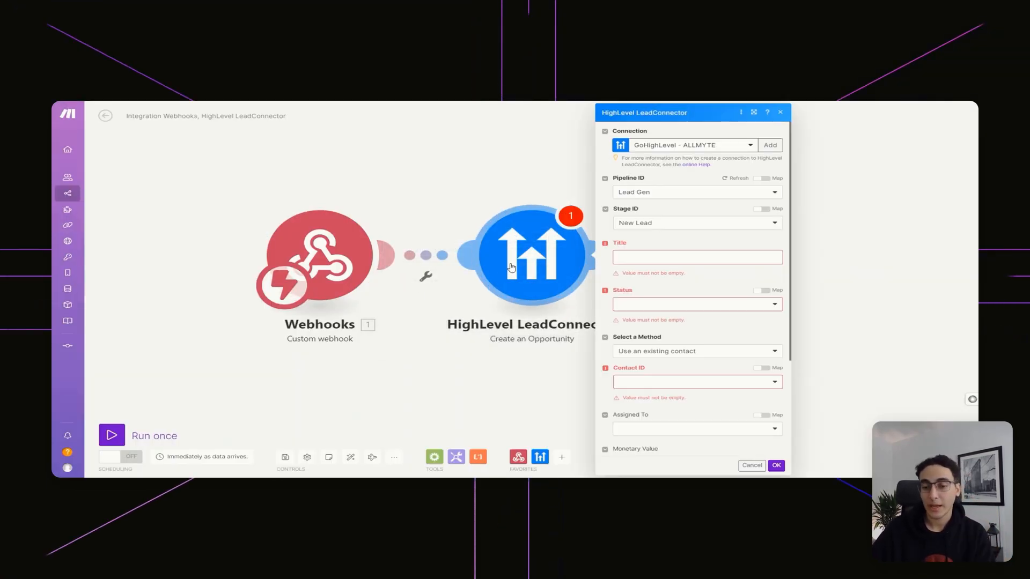
click(685, 253)
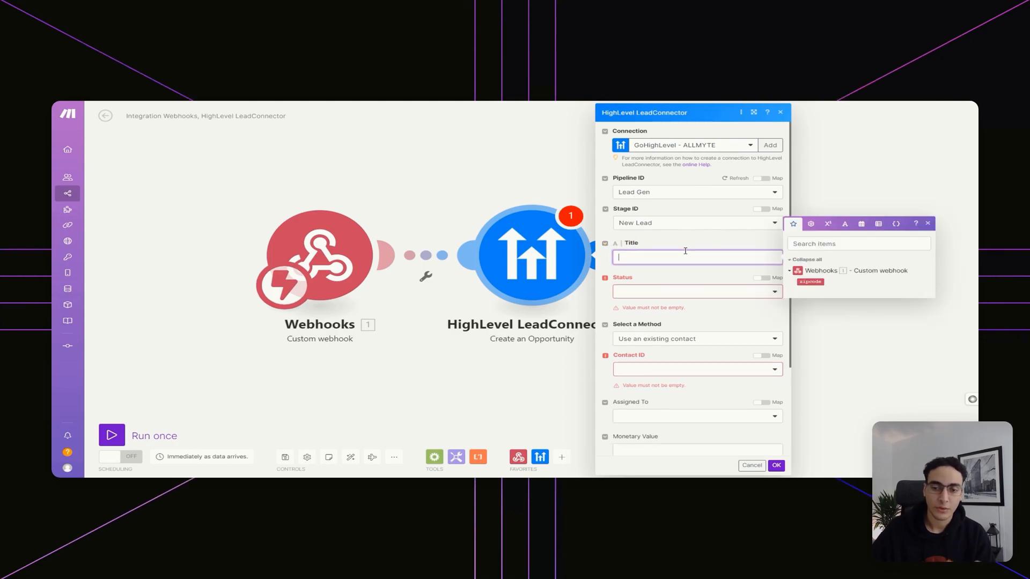
click(927, 223)
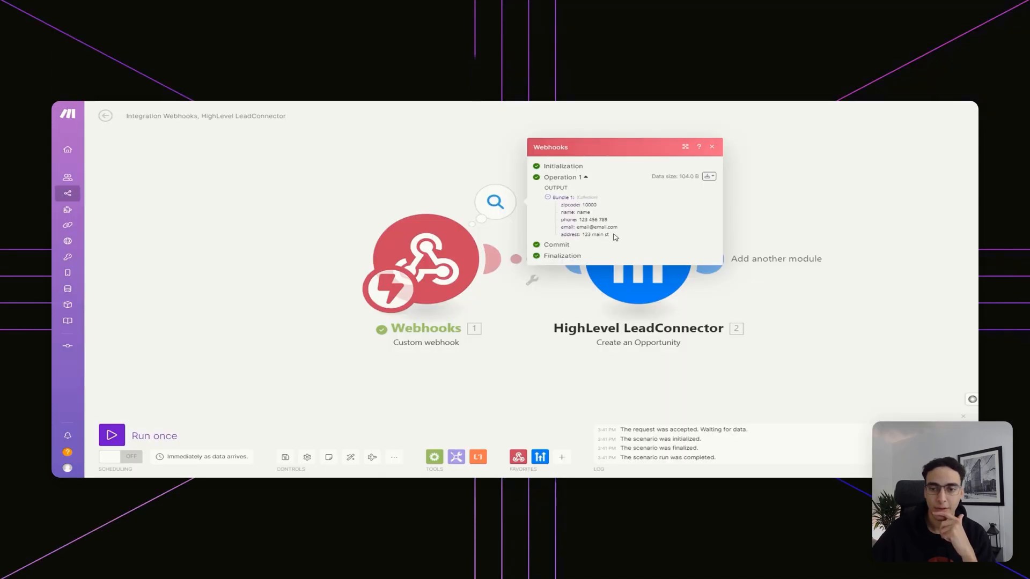
Set the opportunity's Pipeline ID to Lead Gen and Stage ID to New Lead
click(645, 259)
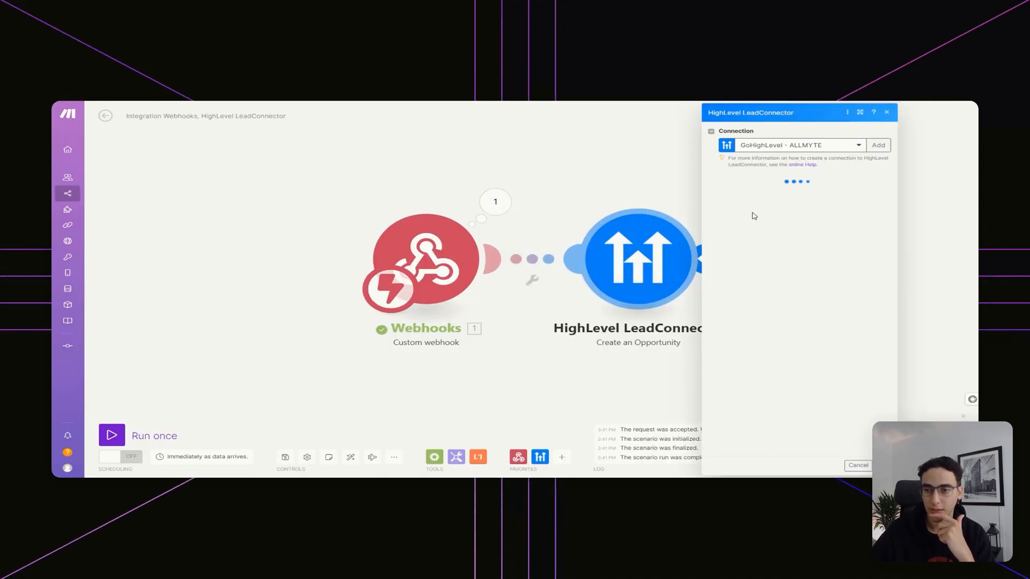
click(804, 192)
click(762, 207)
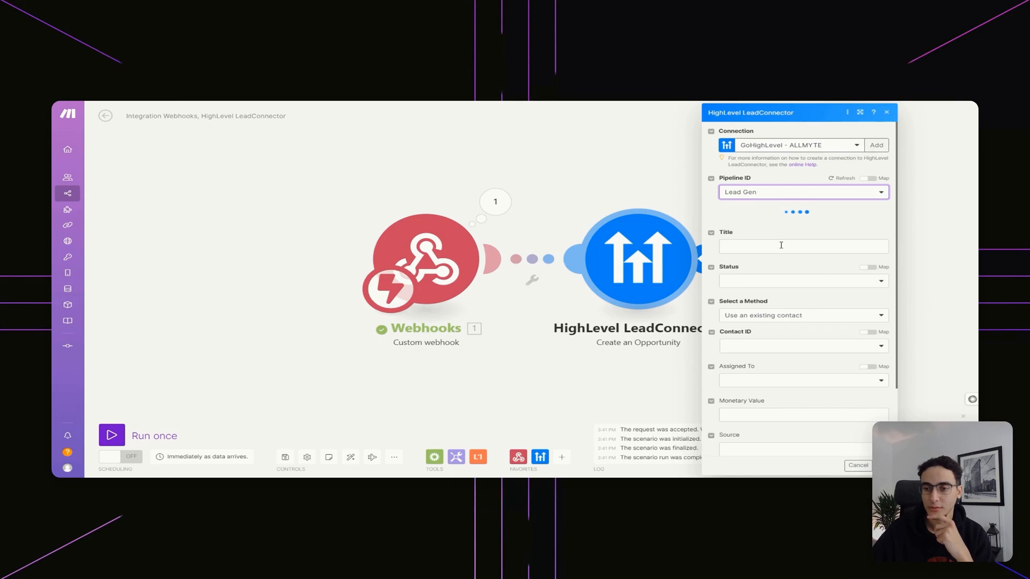
click(781, 224)
click(758, 235)
click(761, 255)
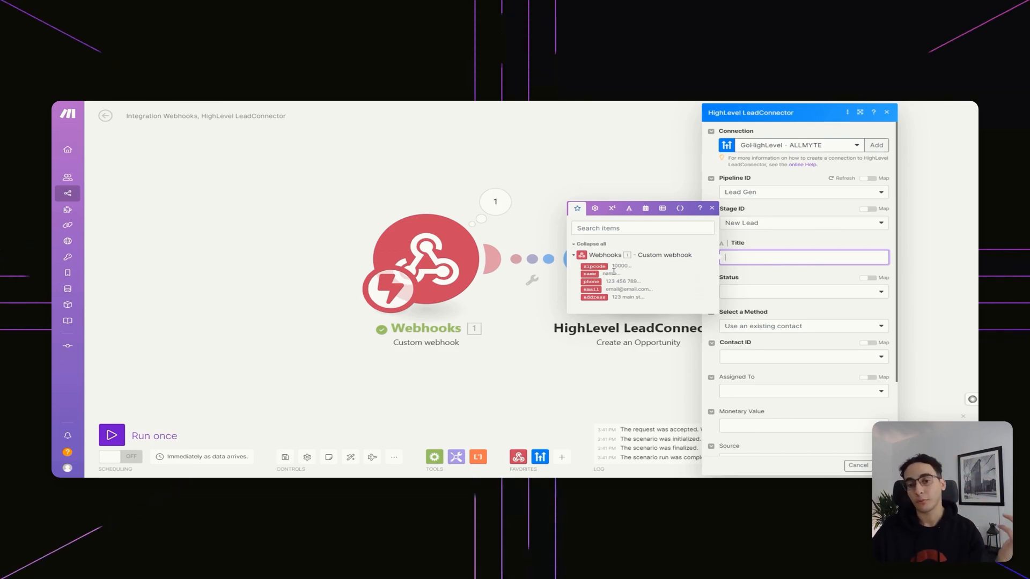
Map the Title as name - address and set the opportunity status to Open
click(589, 274)
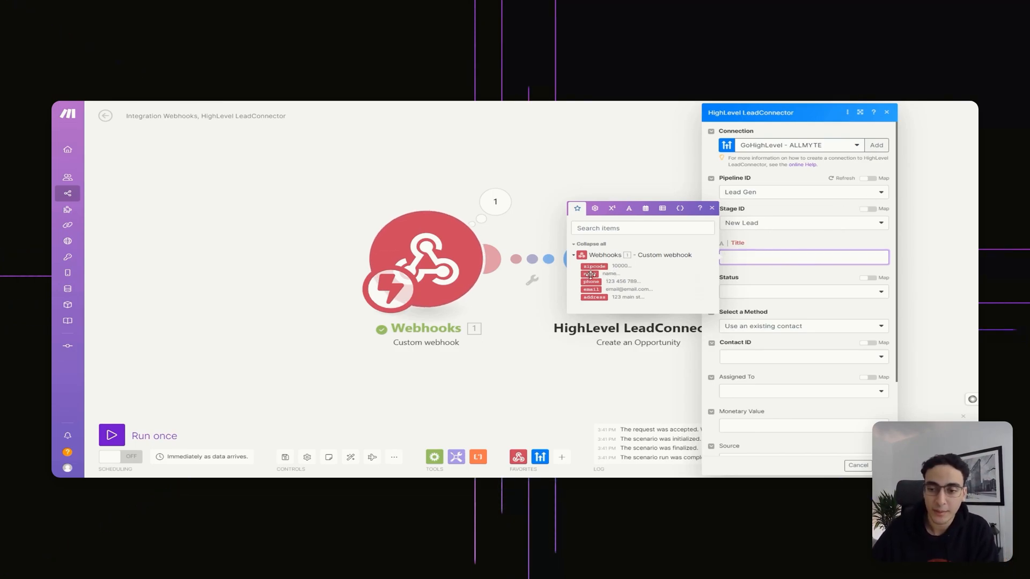
text(-)
click(592, 297)
click(777, 292)
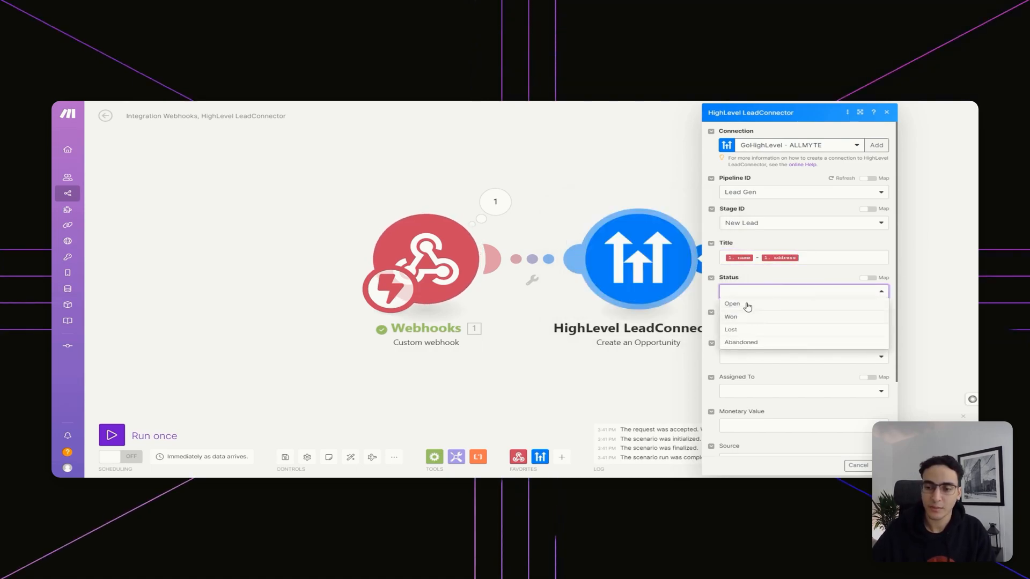
click(747, 305)
Choose Create a new contact and map the captured email and phone into it
click(788, 326)
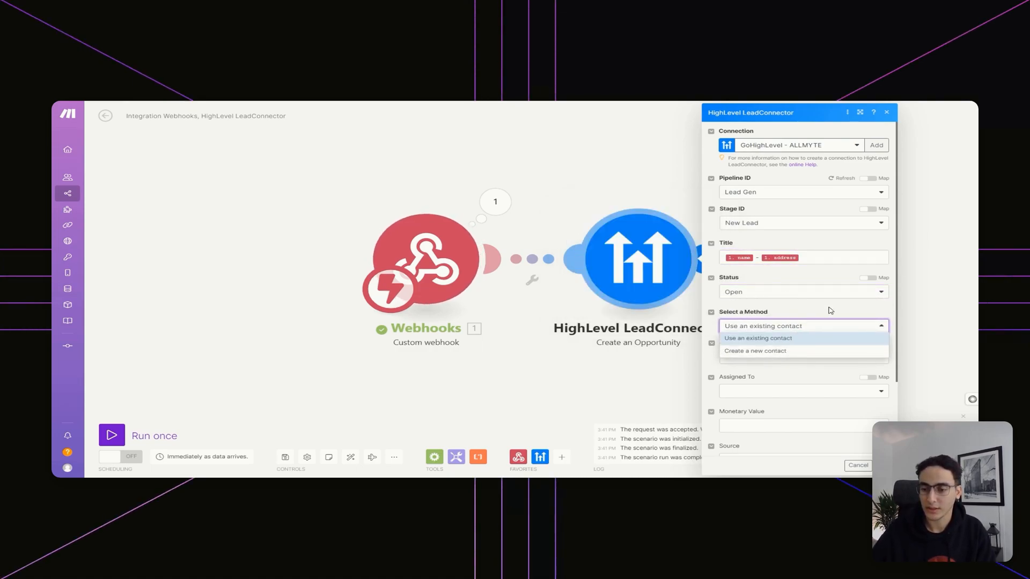
click(793, 354)
scroll(807, 295, down, 3)
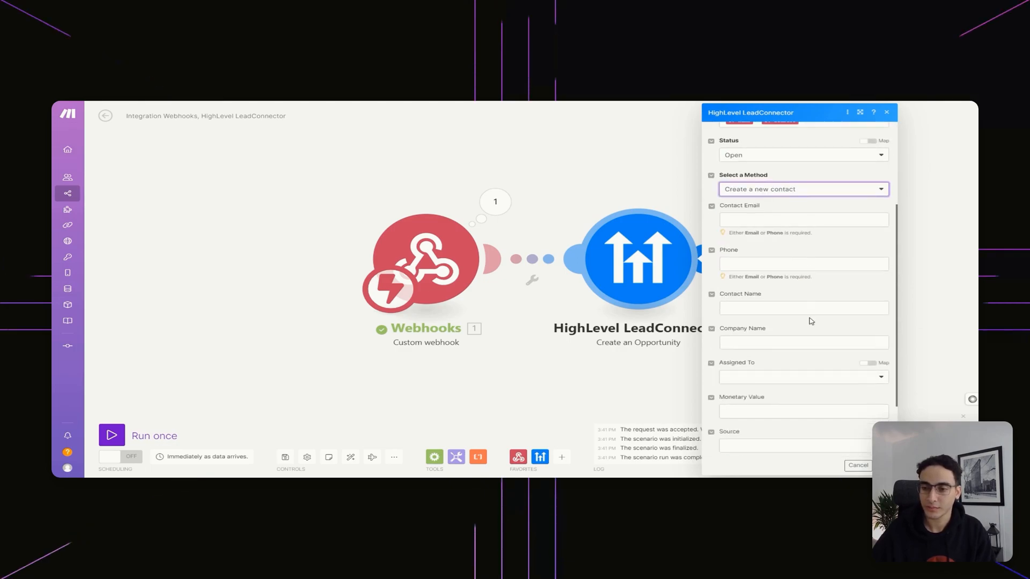
click(794, 220)
click(594, 252)
key(Tab)
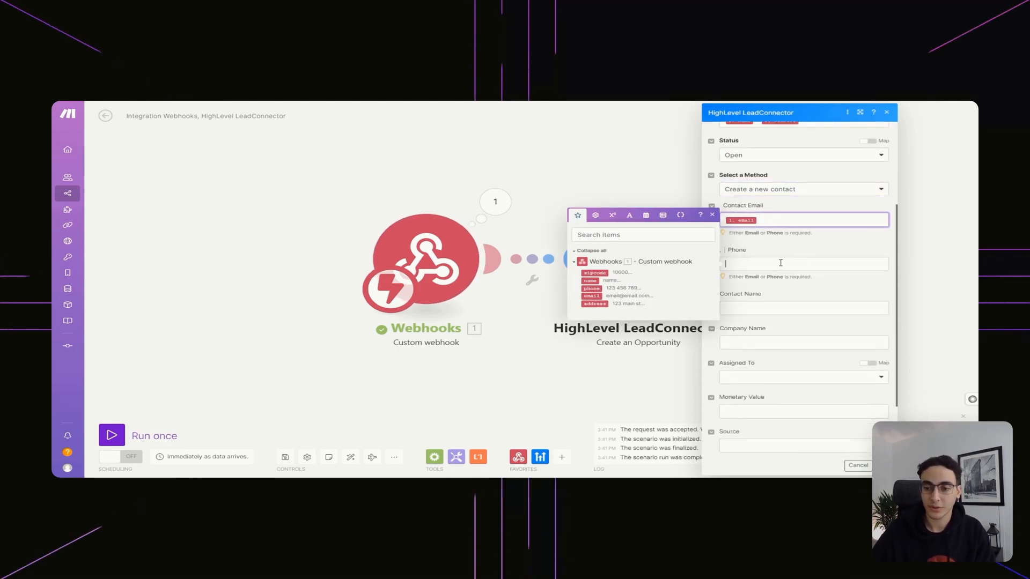
click(591, 288)
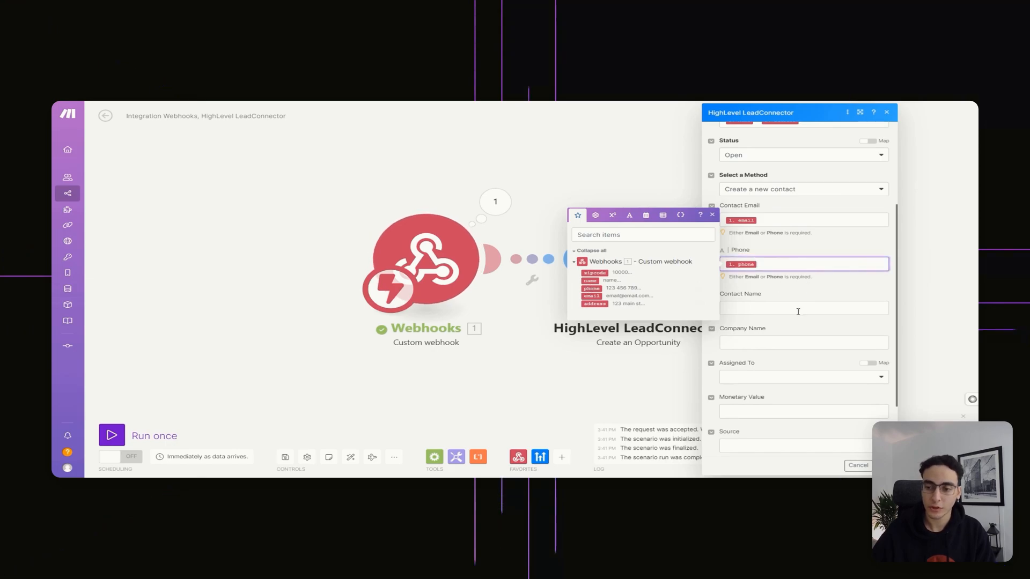
Map the captured name into Contact Name, tag the opportunity lead, and confirm with OK
click(765, 310)
click(593, 324)
click(816, 341)
click(787, 308)
click(589, 324)
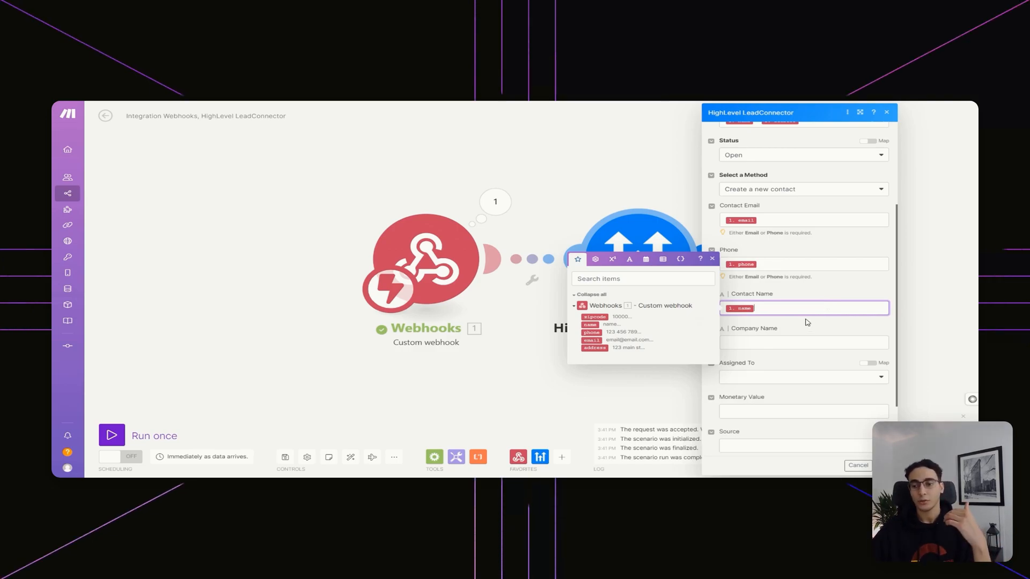
click(815, 336)
scroll(794, 295, down, 2)
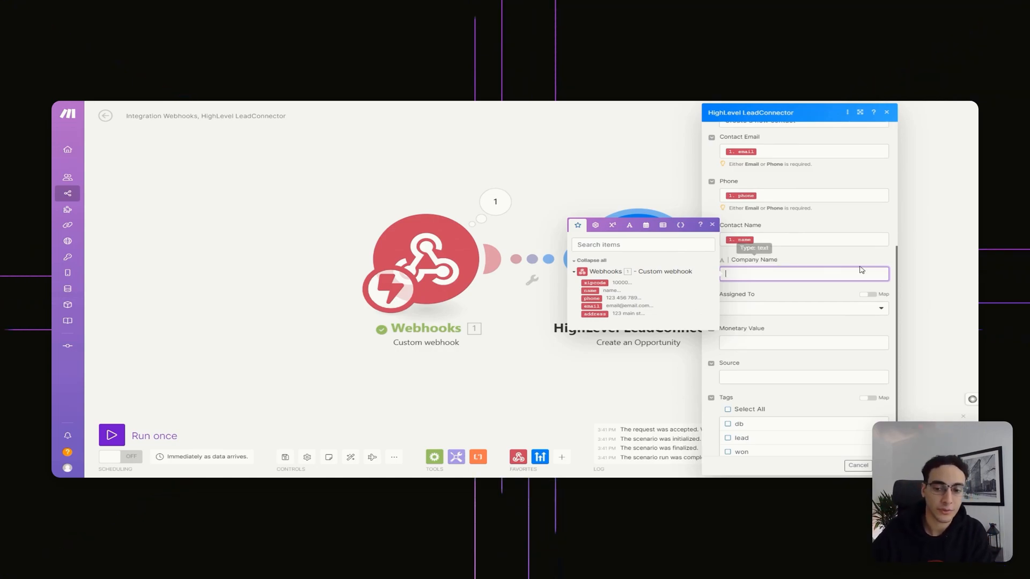
click(826, 292)
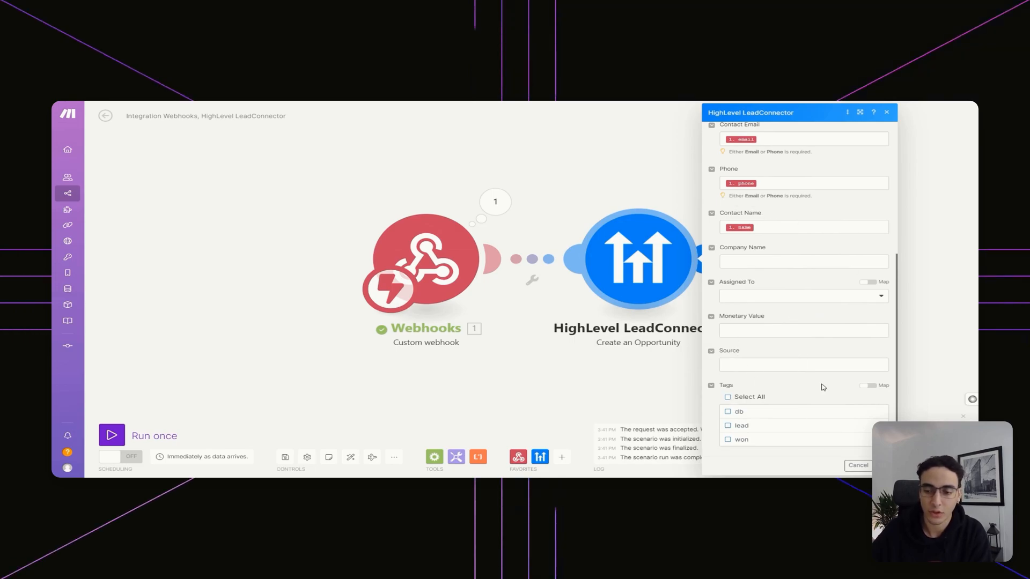
click(750, 425)
click(882, 465)
Save and activate the Make scenario, then re-send Voiceflow's test request to the Make webhook
click(287, 458)
click(128, 458)
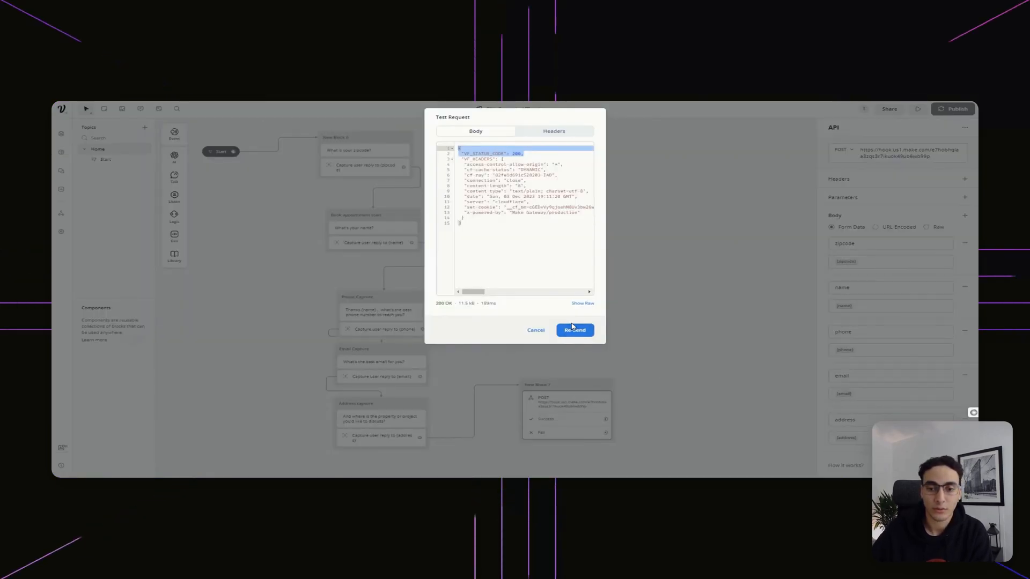
click(576, 331)
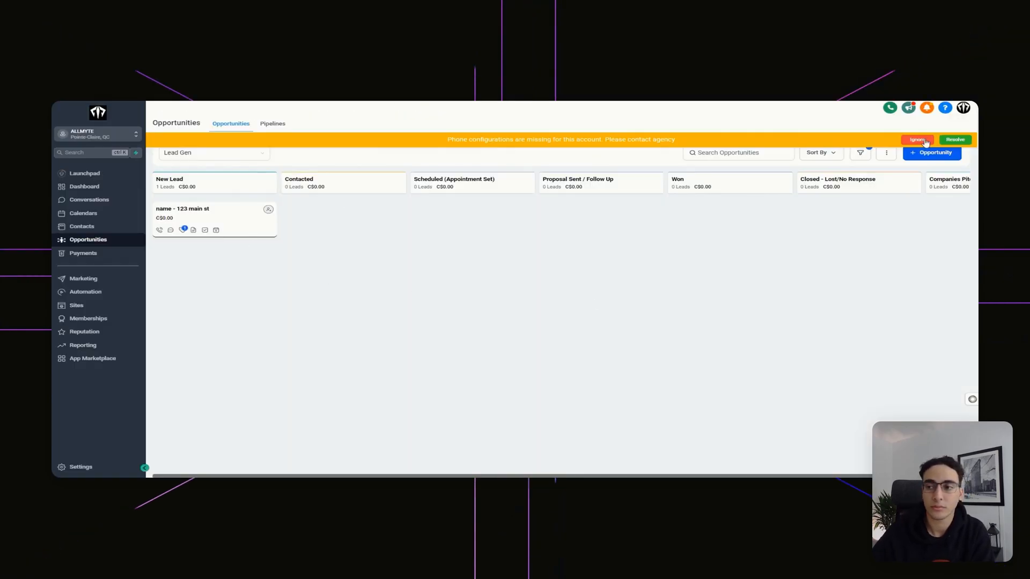
click(220, 220)
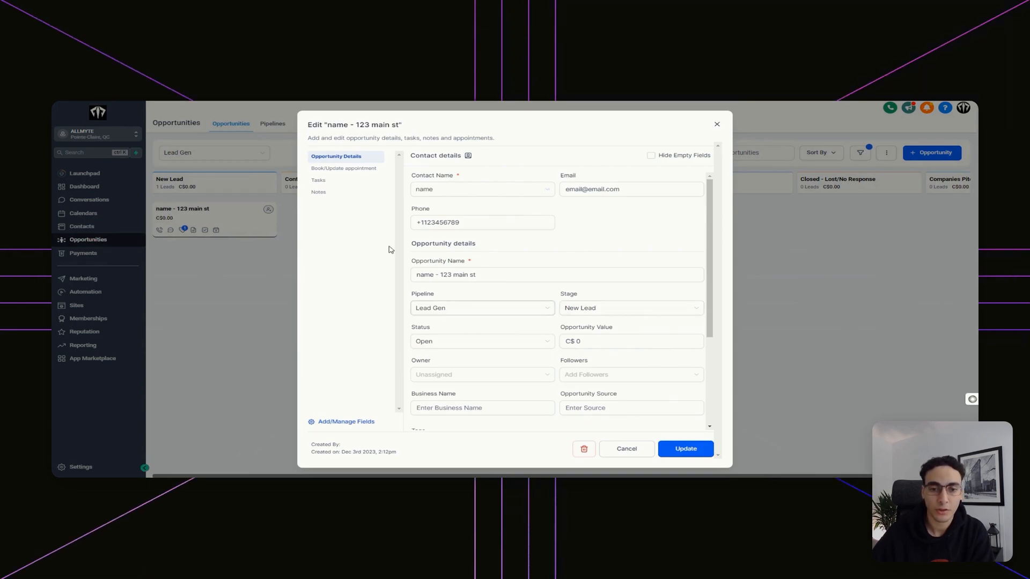
drag(620, 190, 470, 187)
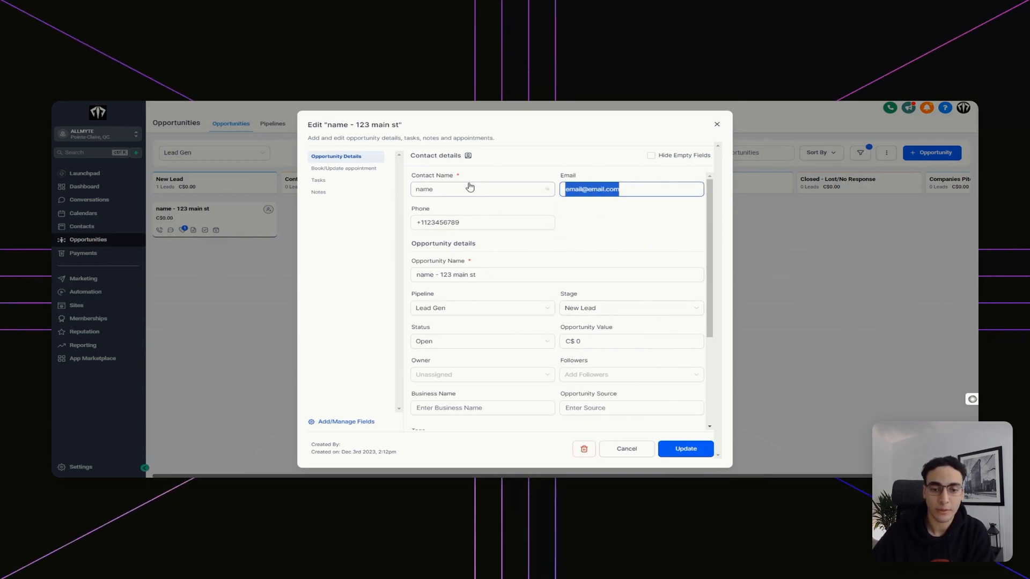
scroll(640, 314, down, 5)
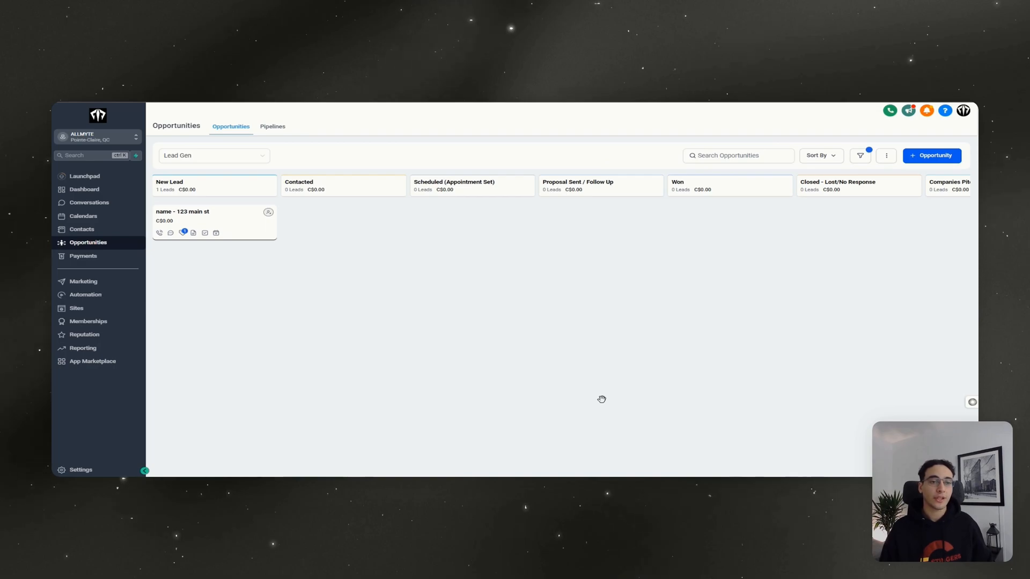